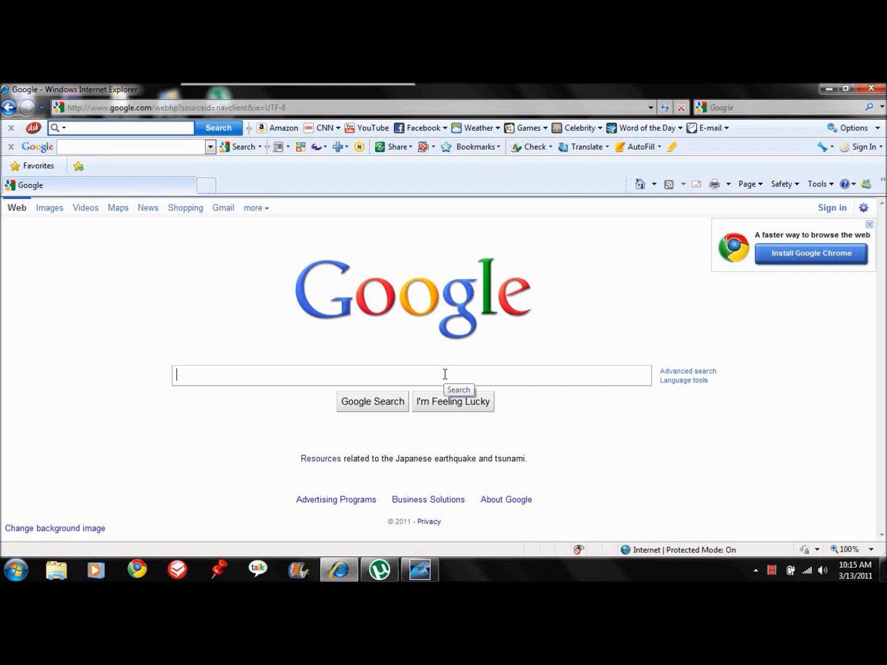
# Step: Search Google for utorrent and open the official utorrent.com website
pyautogui.write('ut')
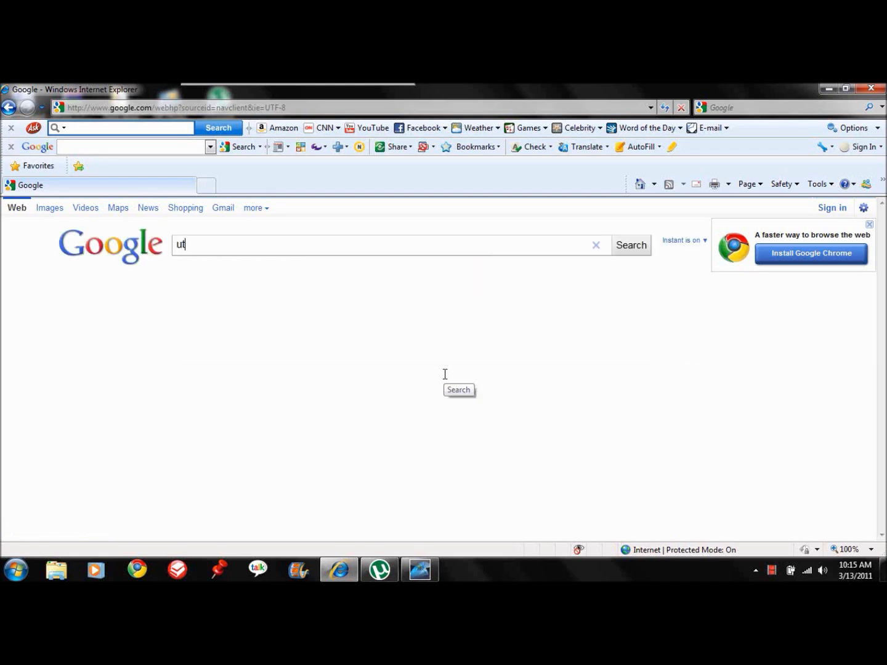
pyautogui.write('orr')
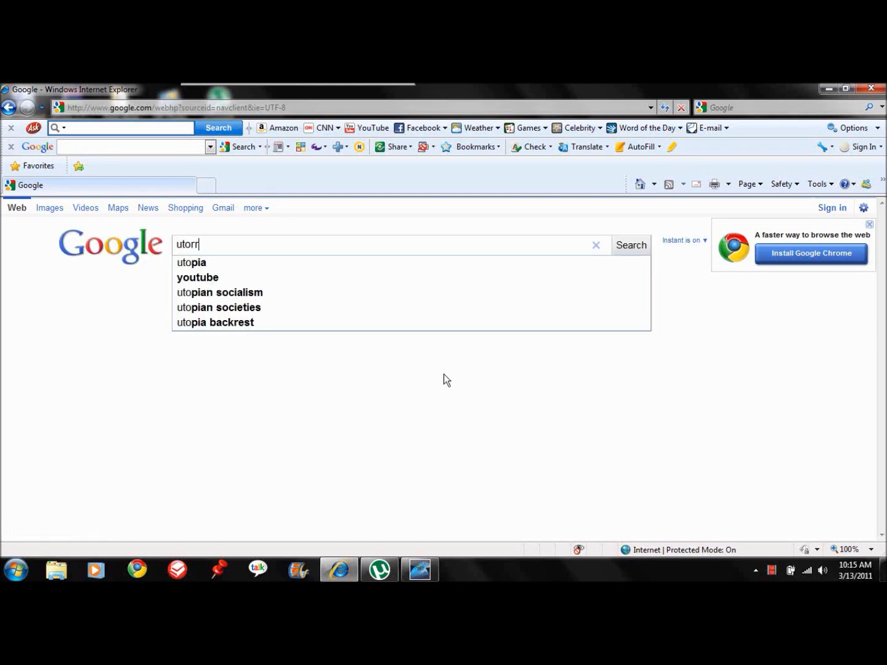
pyautogui.write('ent')
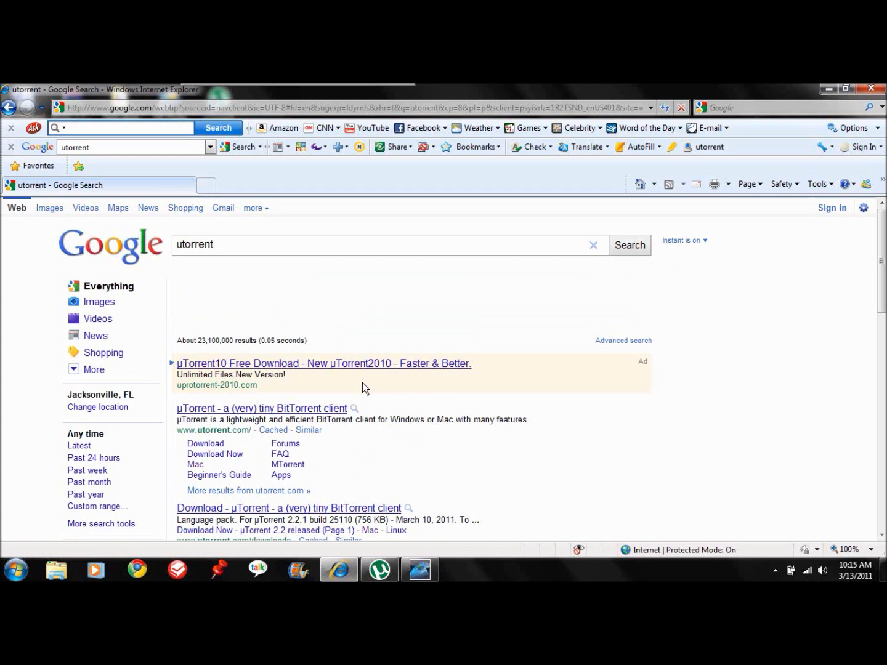
pyautogui.click(258, 410)
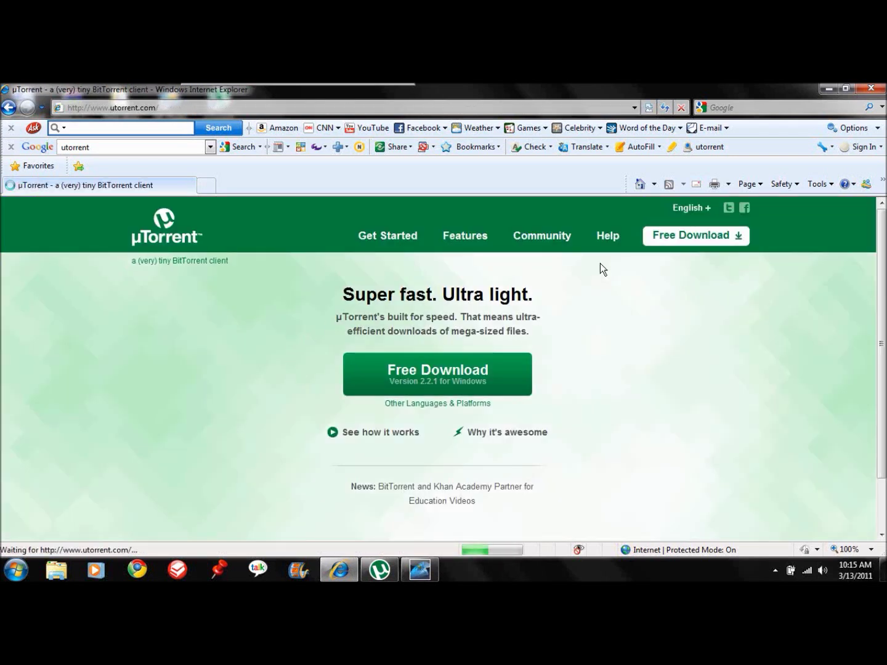
# Step: Download the free μTorrent 2.2.1 installer for Windows and run it, accepting the security warnings
pyautogui.click(463, 369)
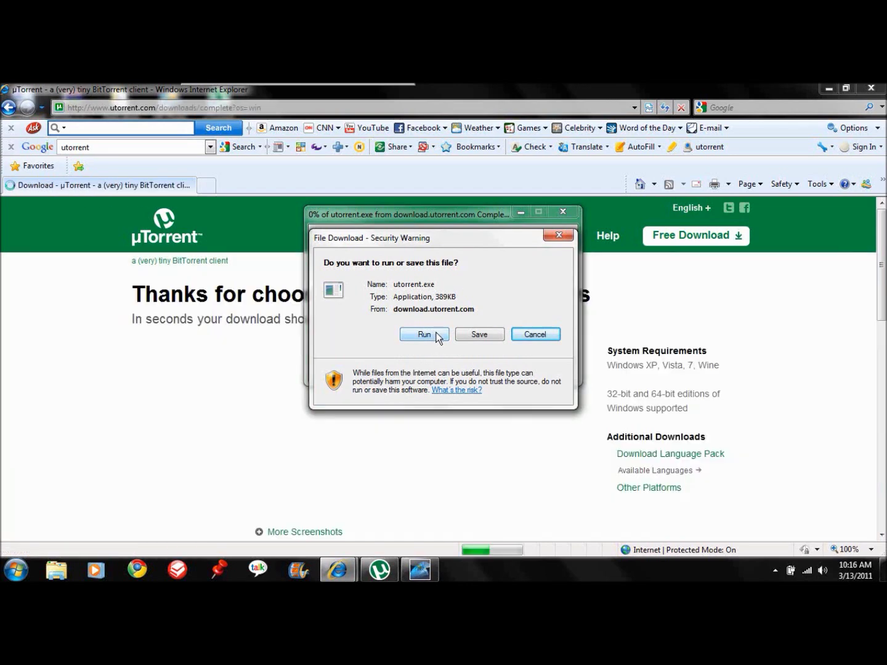
pyautogui.click(433, 334)
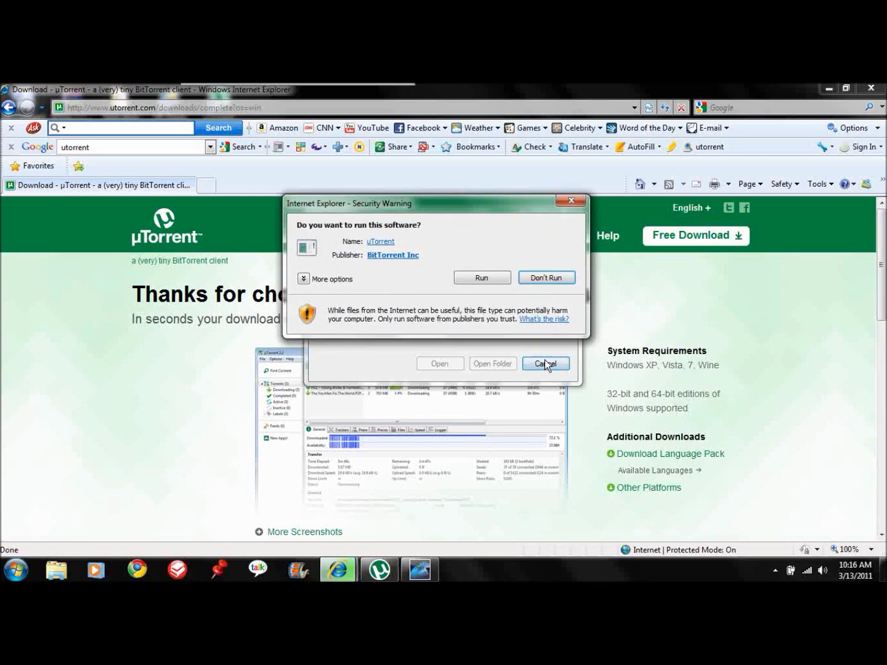
pyautogui.click(500, 279)
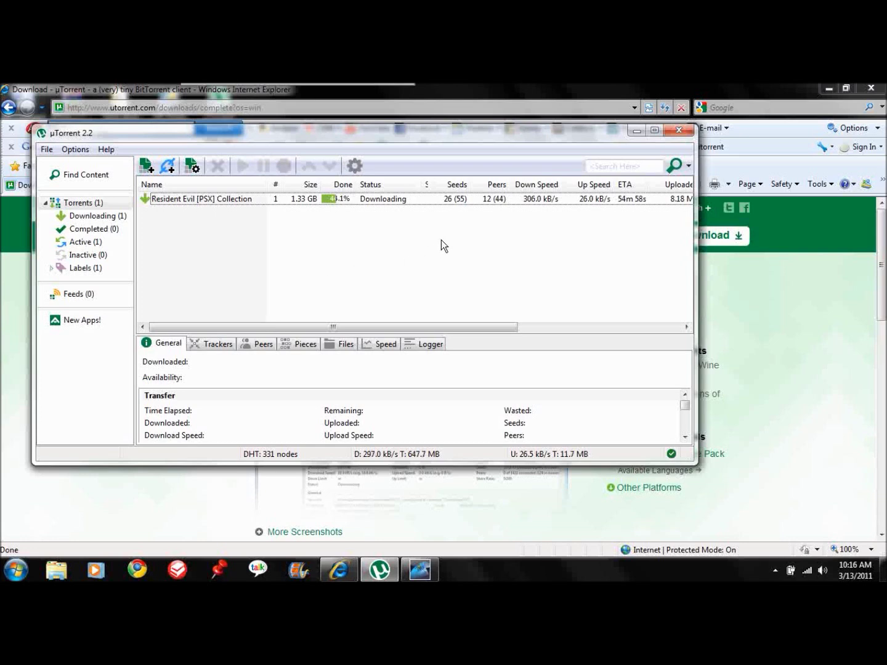
# Step: Run the bandwidth and network tests in the μTorrent Setup Guide for USA, FL, Miami with current upload settings, and close the guide
pyautogui.click(531, 200)
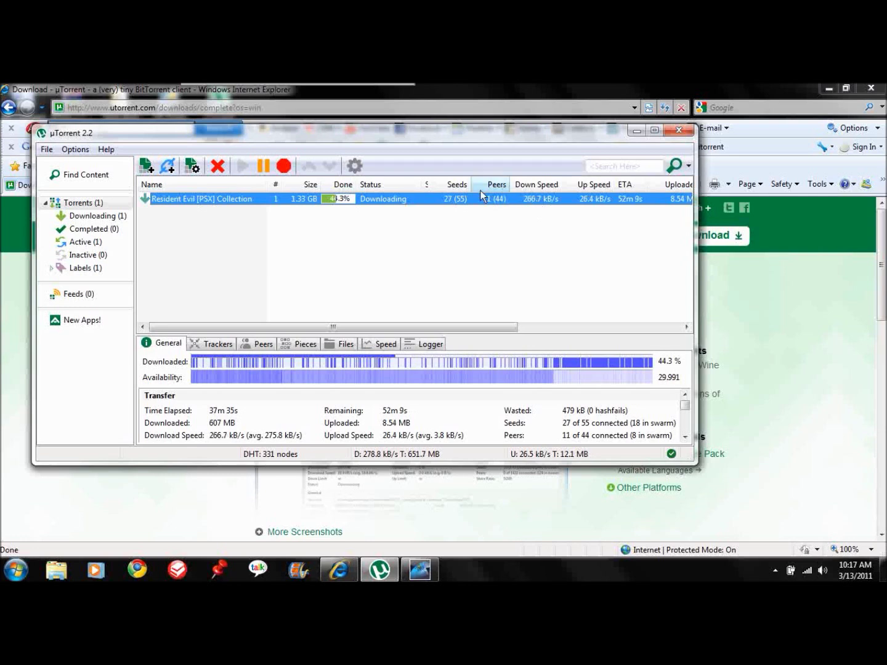
pyautogui.click(75, 150)
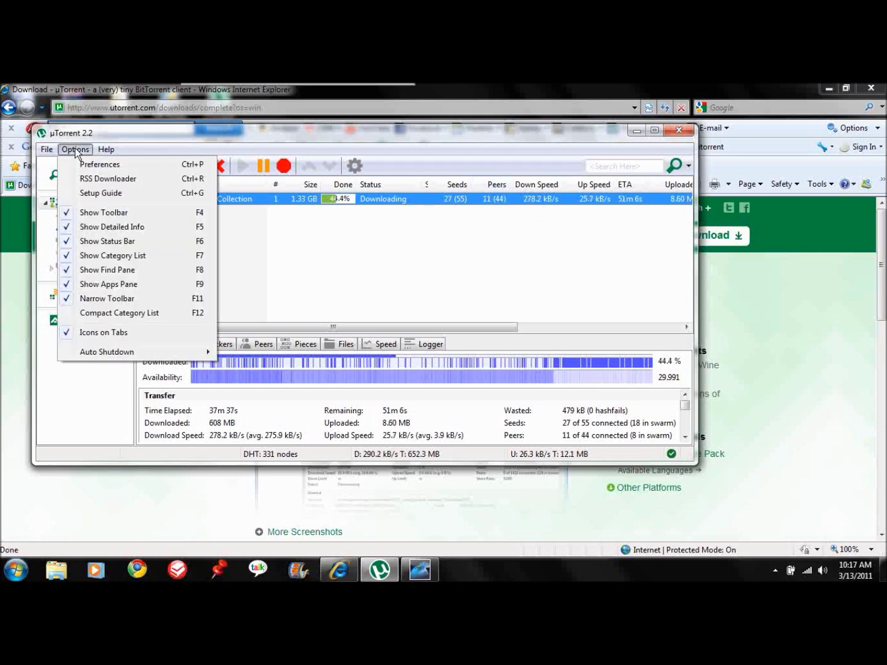
pyautogui.click(93, 193)
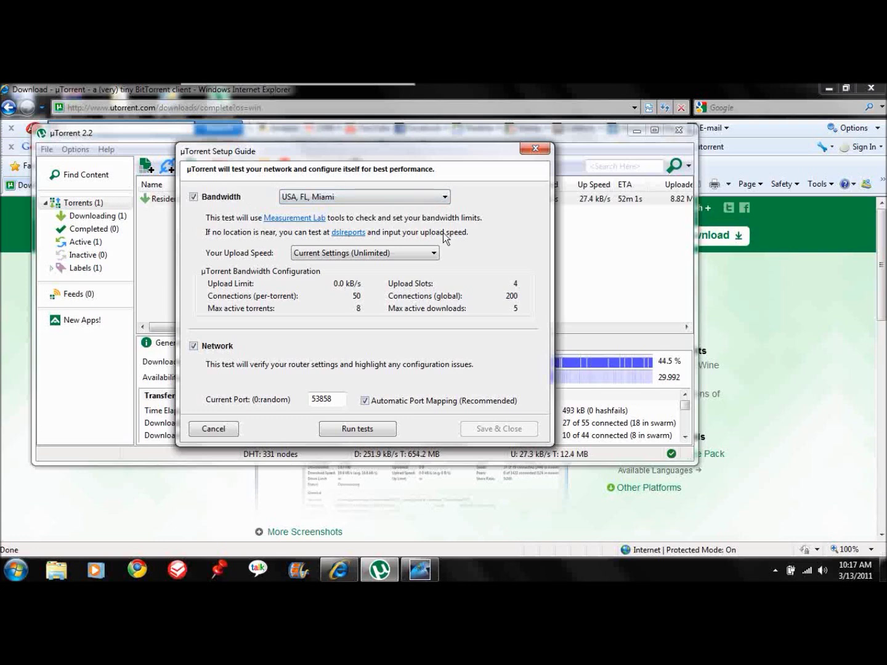
pyautogui.click(435, 252)
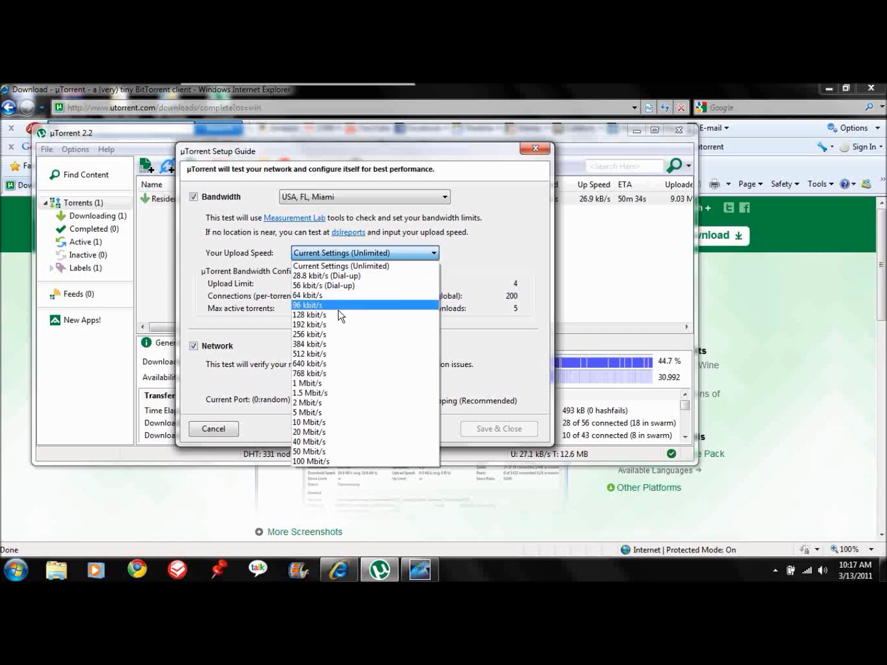
pyautogui.click(465, 252)
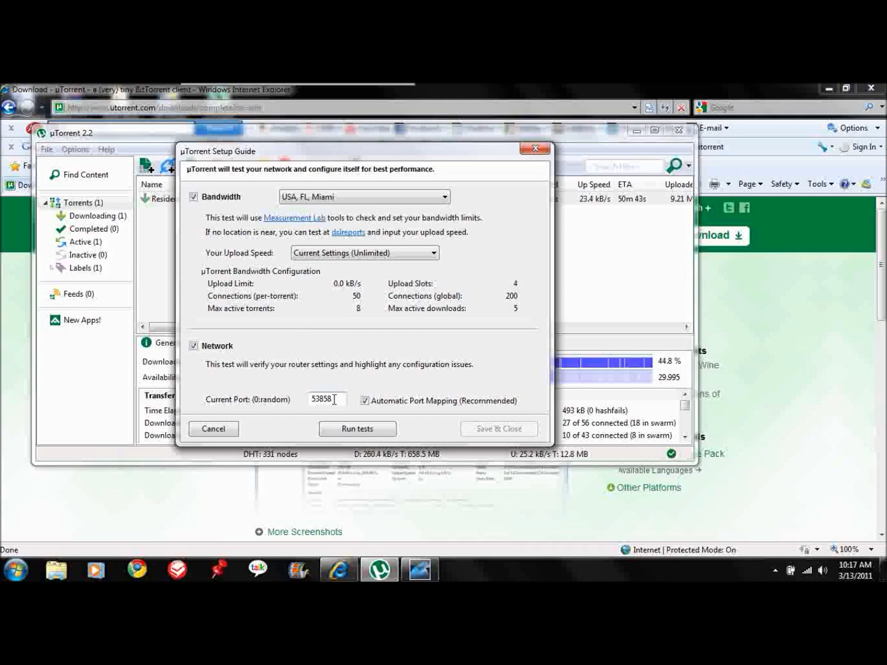
pyautogui.click(342, 429)
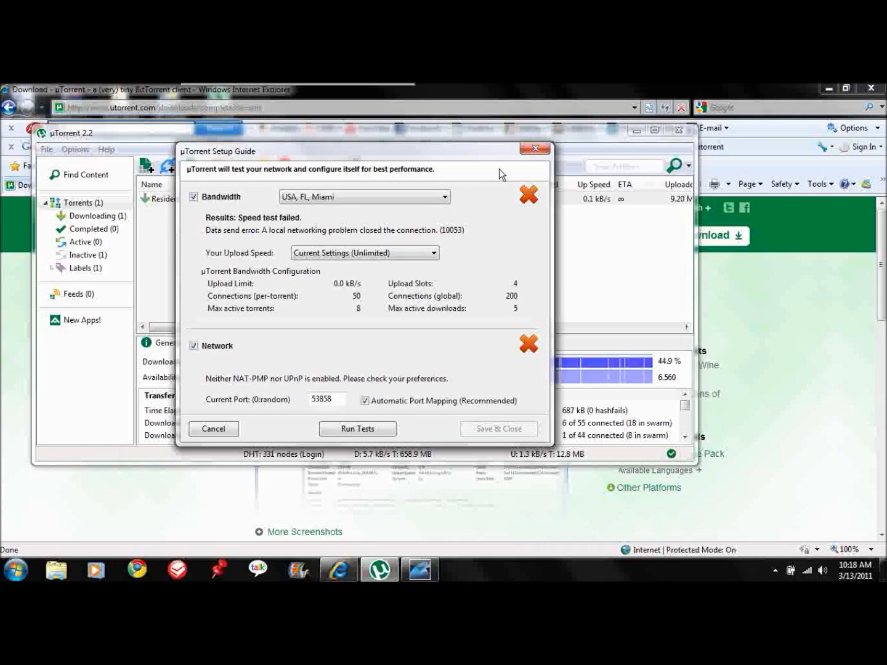
pyautogui.click(531, 148)
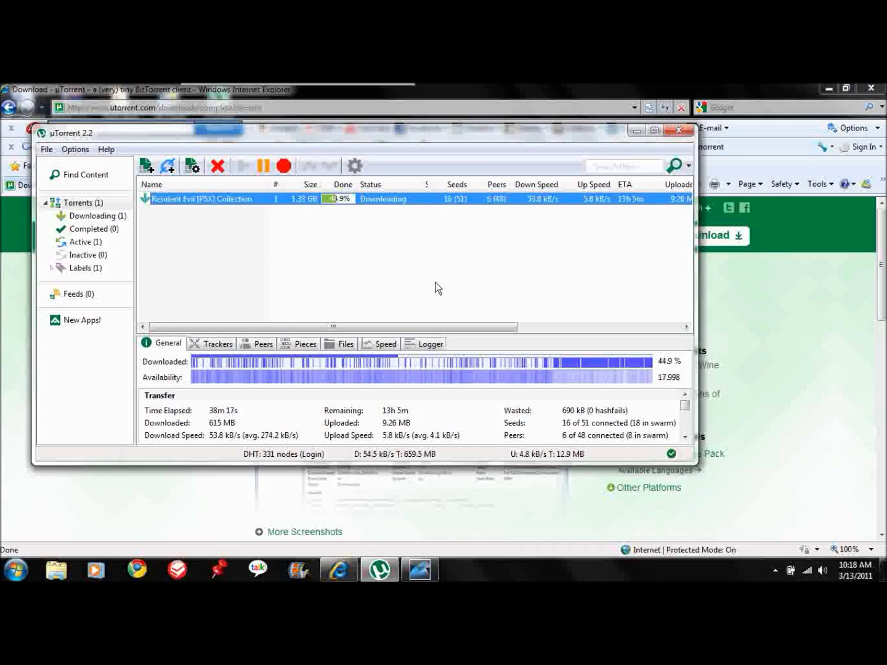
# Step: Switch to the Internet Explorer window, return to the Google home page and search for "the chaperone"
pyautogui.click(720, 292)
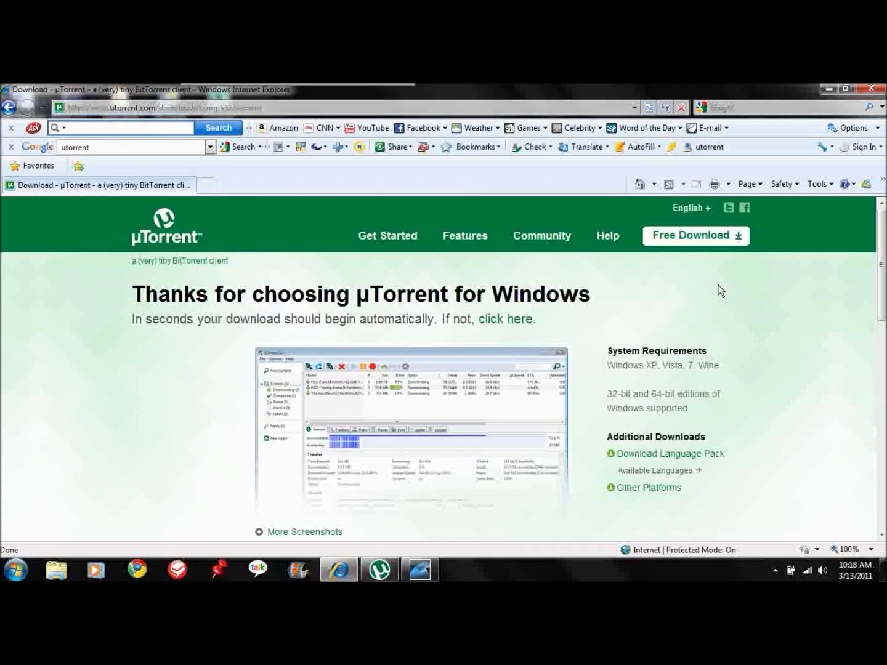
pyautogui.click(39, 148)
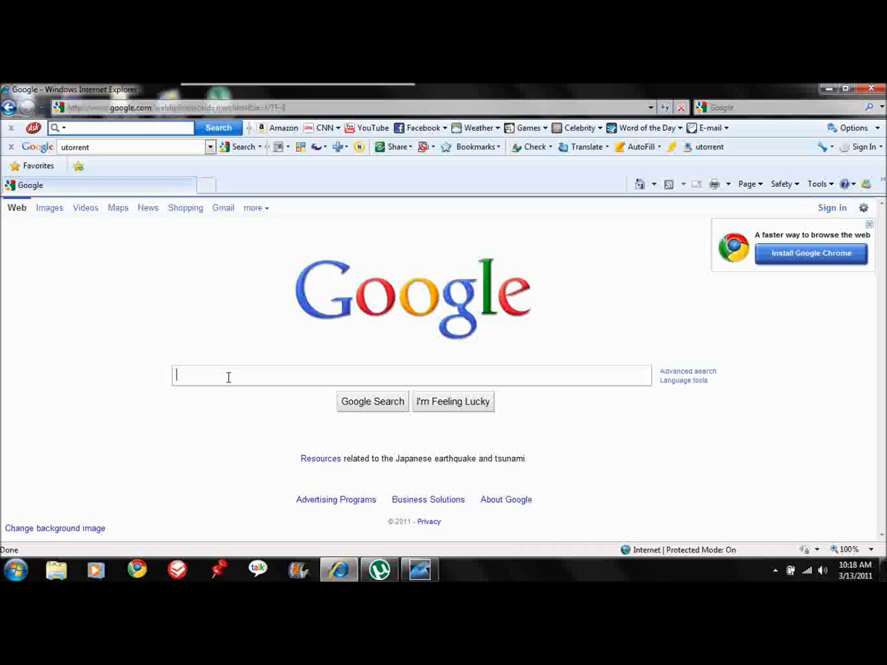
pyautogui.write('t')
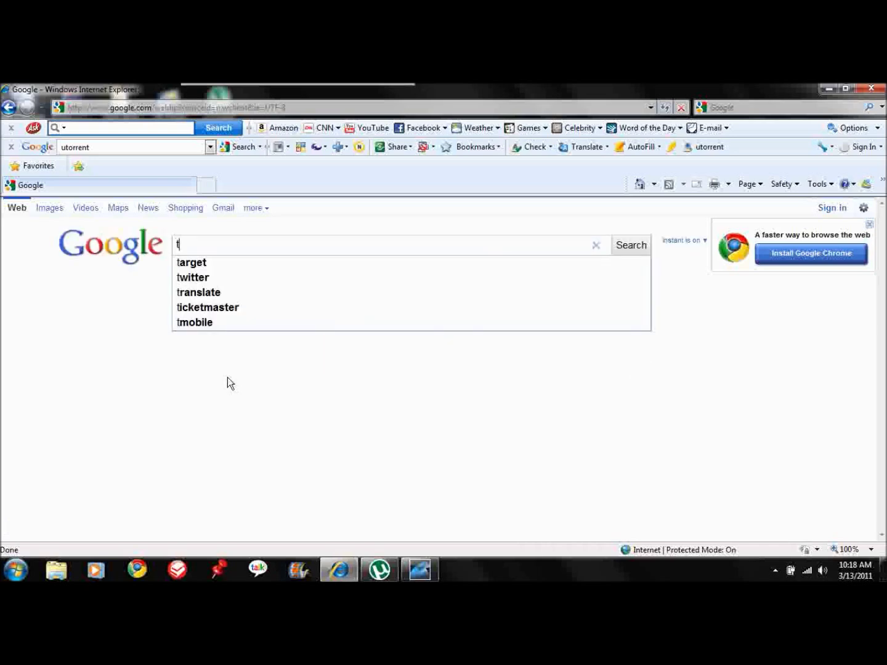
pyautogui.write('he c')
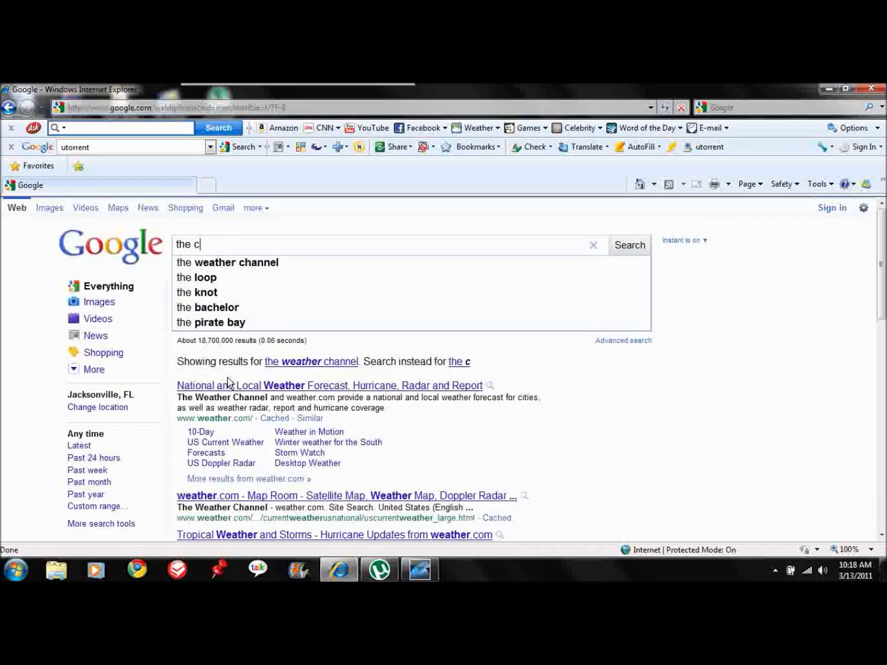
pyautogui.write('hape')
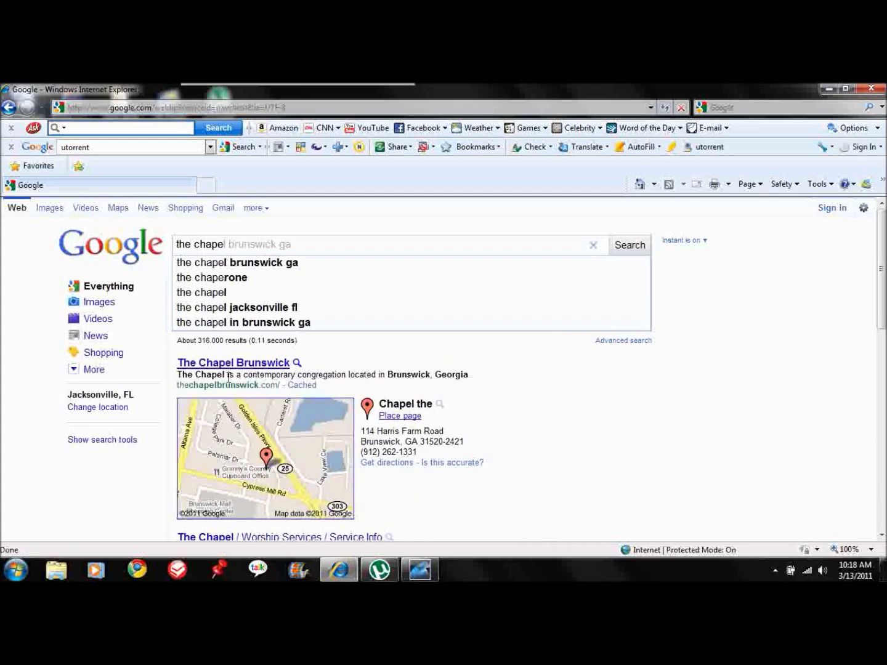
pyautogui.write('o')
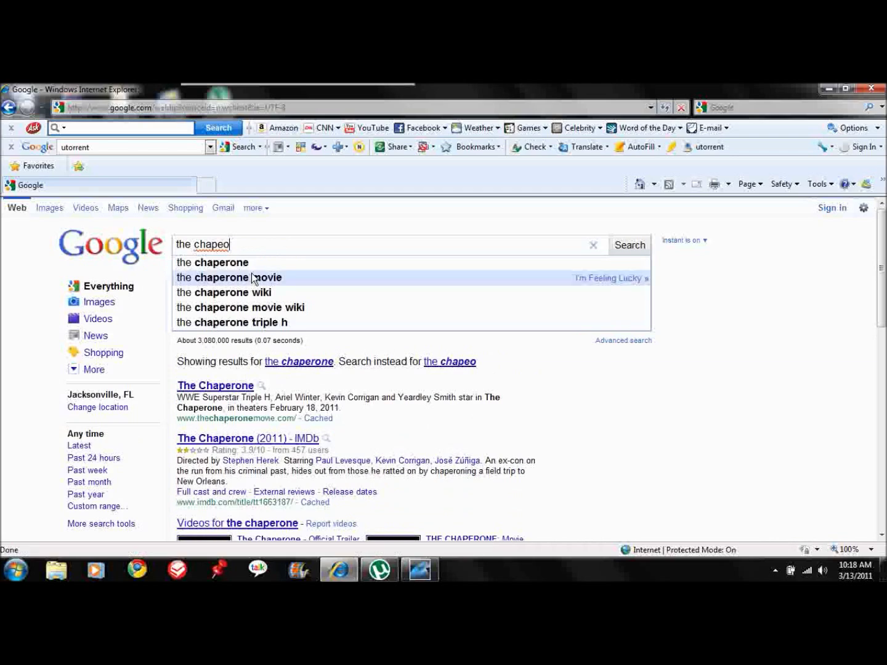
pyautogui.click(250, 263)
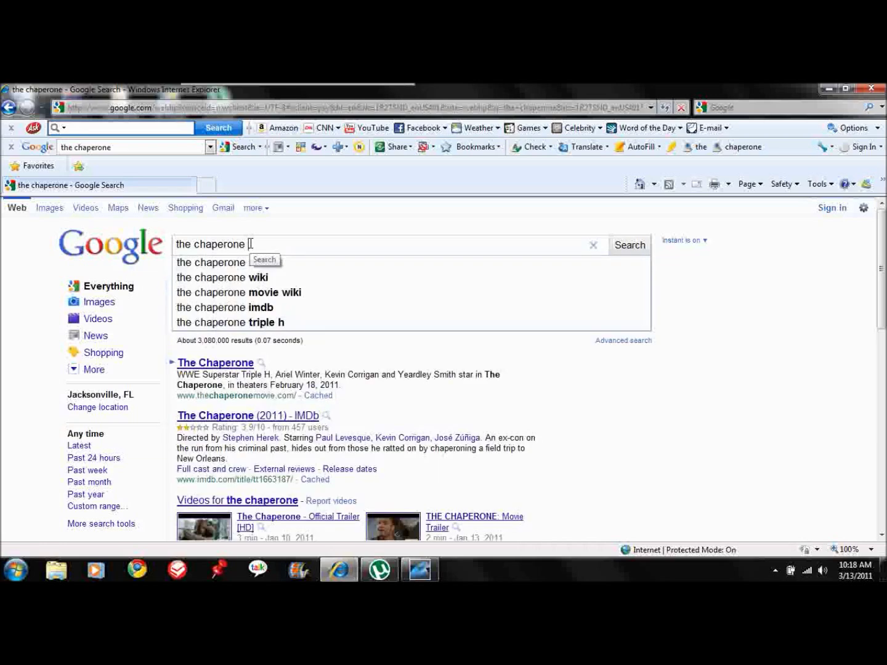
# Step: Refine the Google search to "the chaperone movie torrent" and run it
pyautogui.write('mov')
pyautogui.write('t')
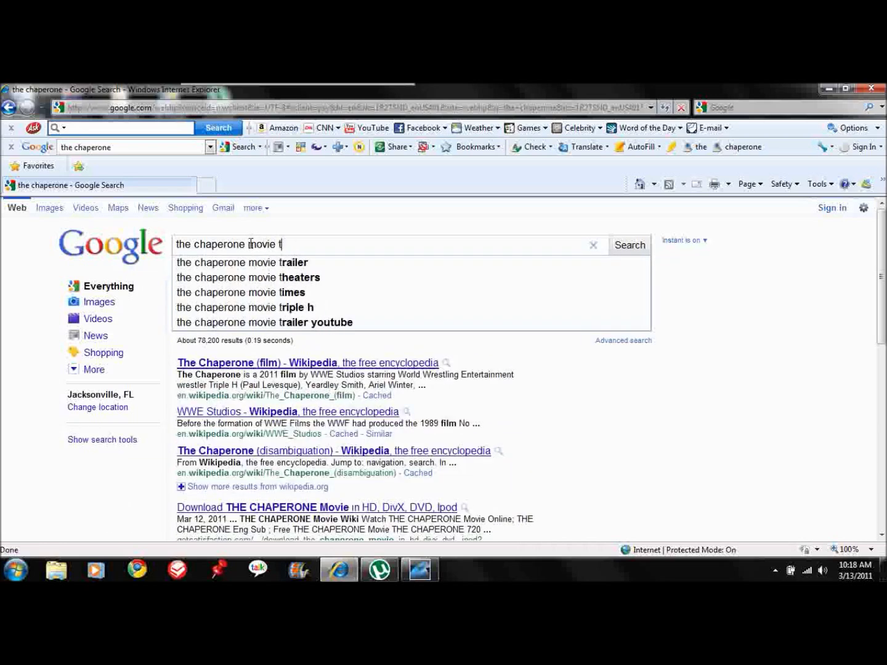
pyautogui.write('or')
pyautogui.write('ent')
pyautogui.press('Left')
pyautogui.press('Left')
pyautogui.press('Left')
pyautogui.write('r')
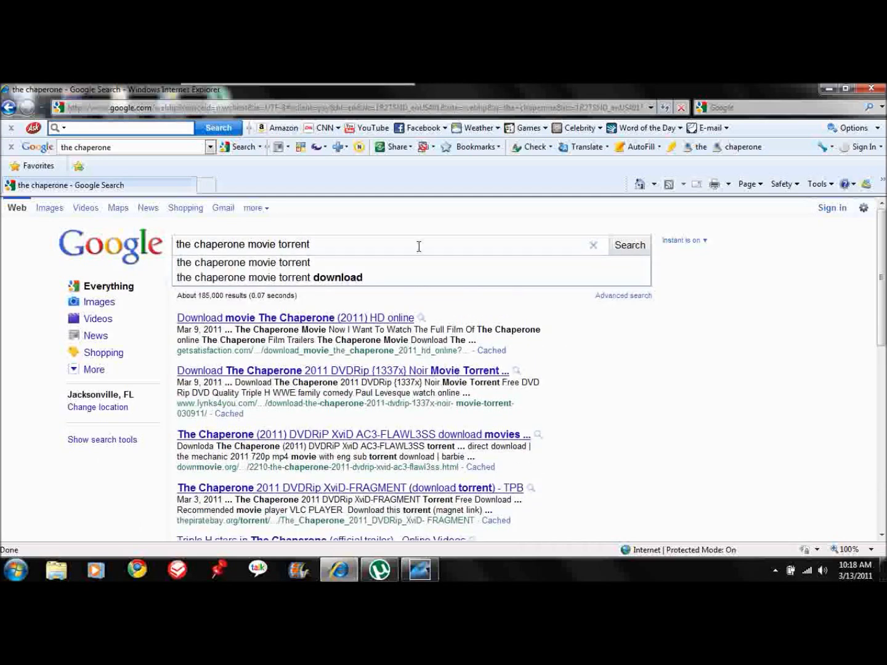
pyautogui.click(630, 247)
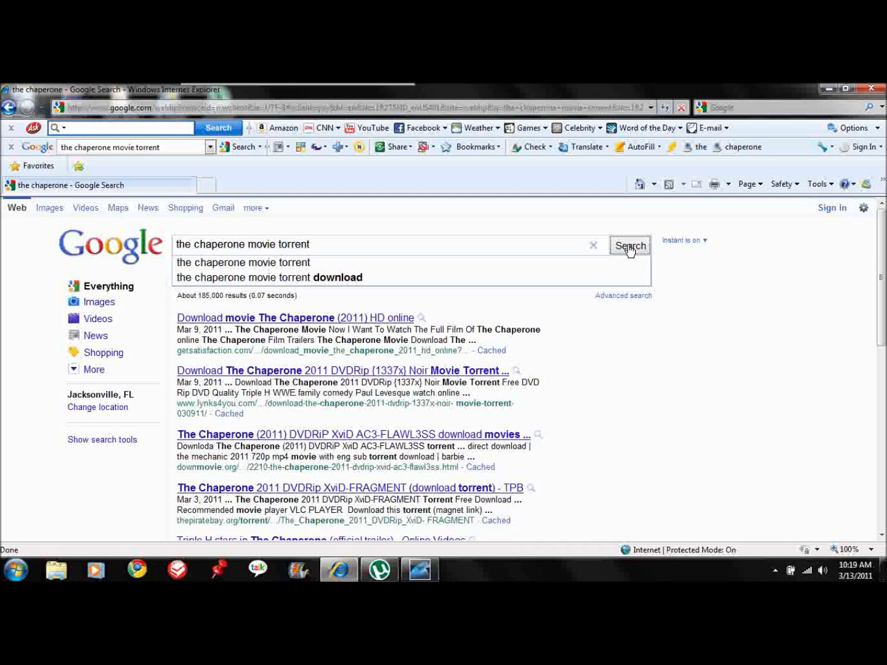
pyautogui.click(630, 247)
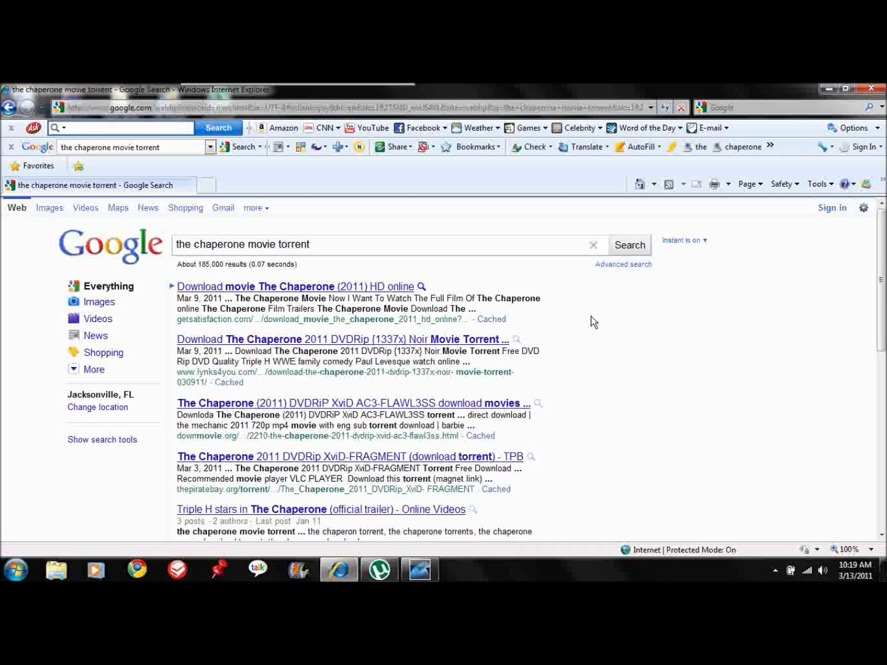
# Step: Open the thepiratebay.org search result for The Chaperone 2011 DVDRip XviD-FRAGMENT
pyautogui.press('Down')
pyautogui.press('Down')
pyautogui.press('Down')
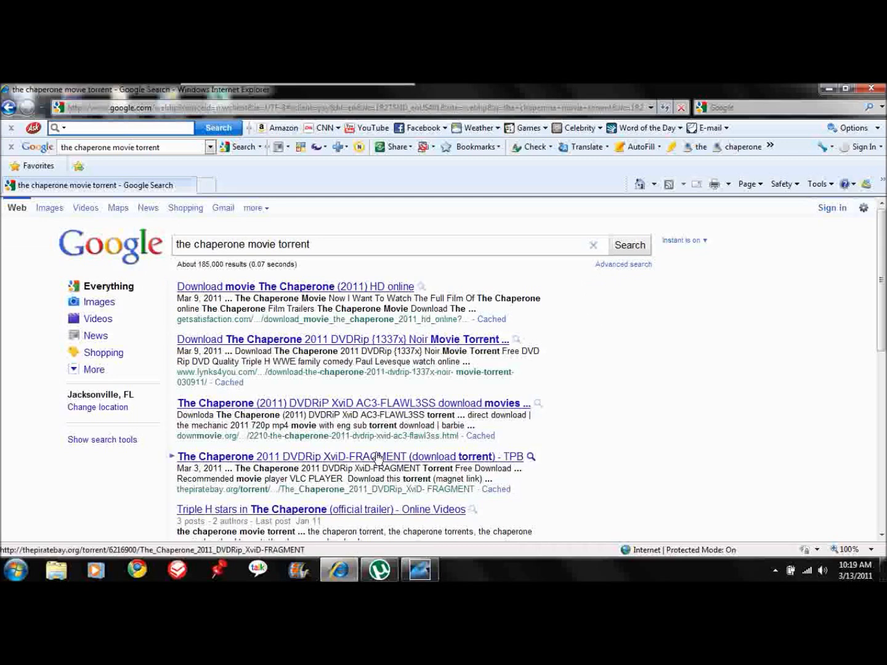
pyautogui.moveTo(373, 456)
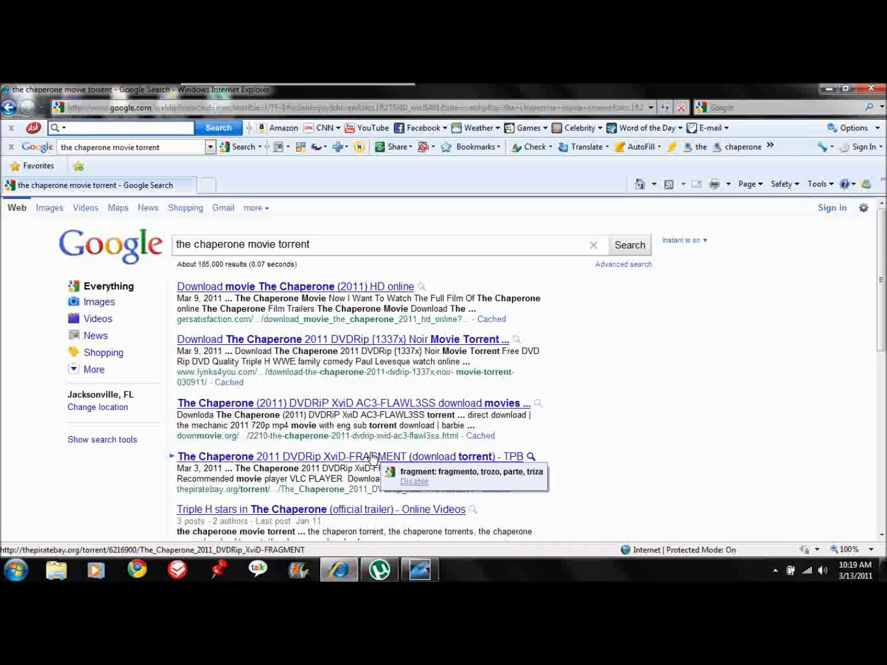
pyautogui.rightClick(372, 457)
pyautogui.press('Escape')
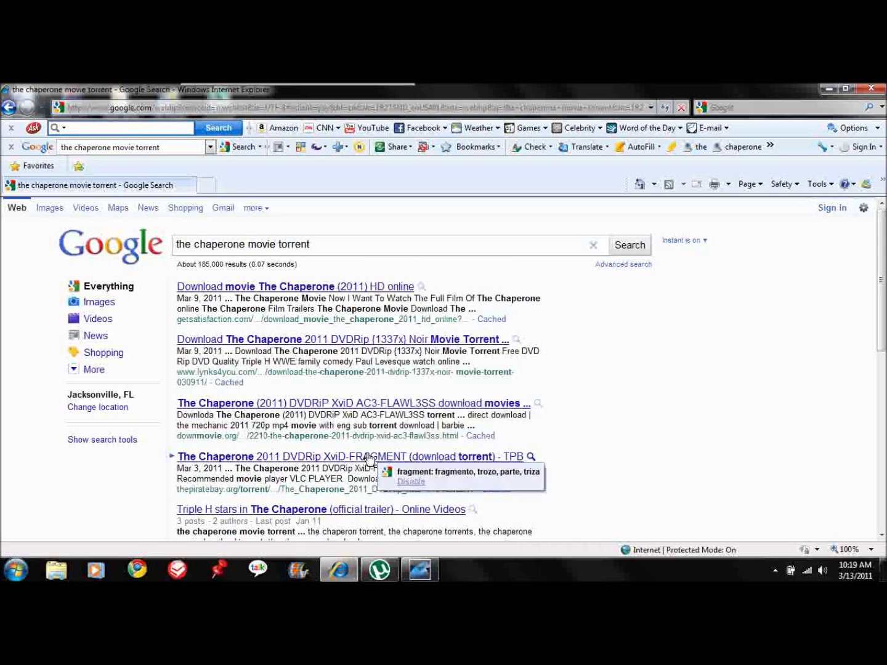
pyautogui.click(367, 458)
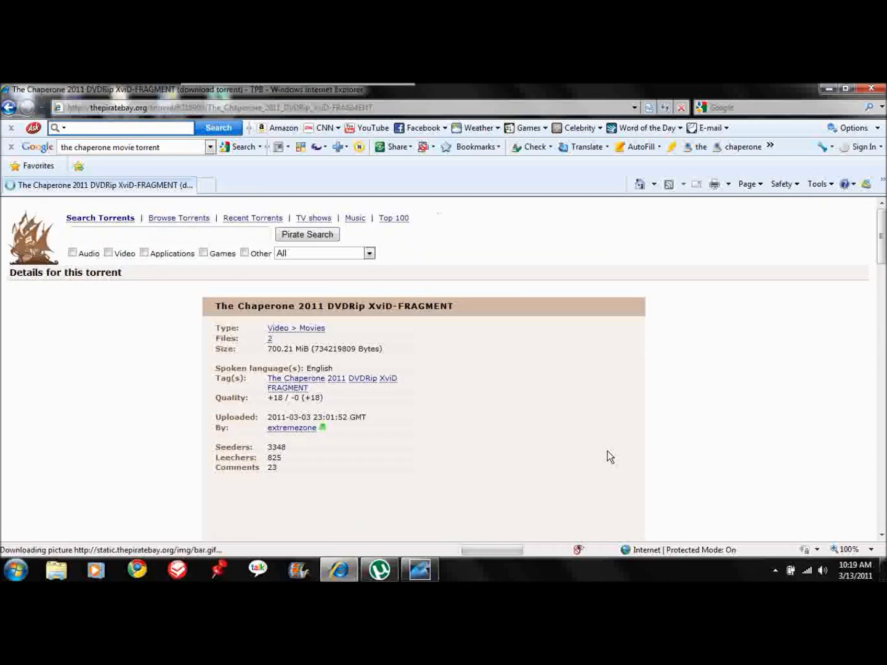
# Step: Examine the torrent's file size, seeder details and description on its details page
pyautogui.scroll(-3, 512, 373)
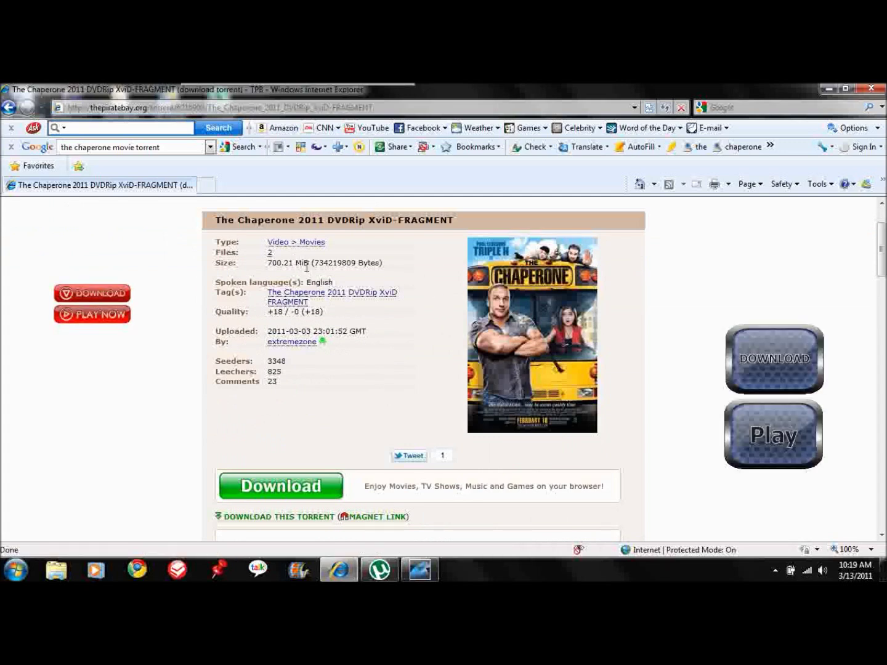
pyautogui.moveTo(293, 263); pyautogui.dragTo(269, 263)
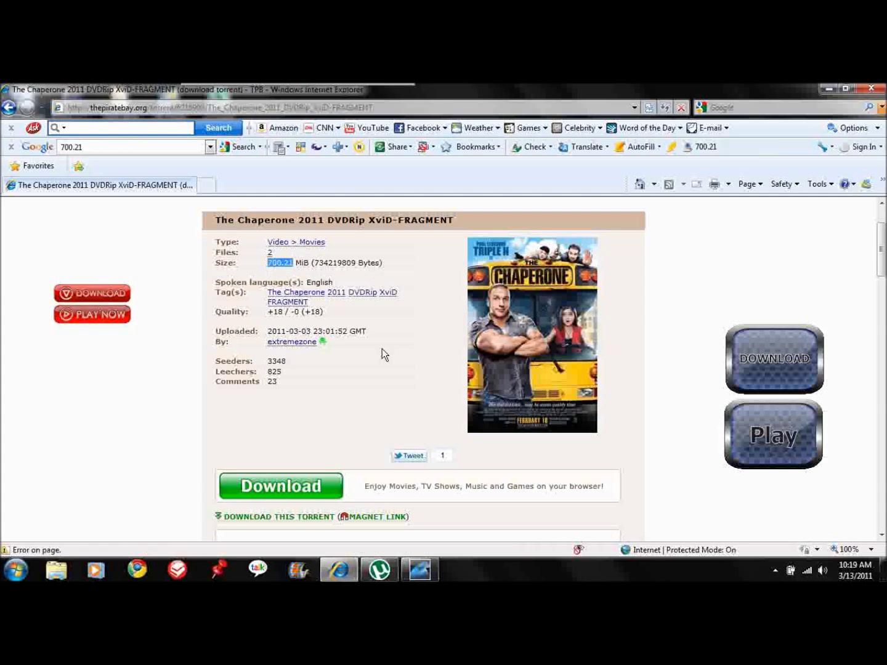
pyautogui.click(338, 406)
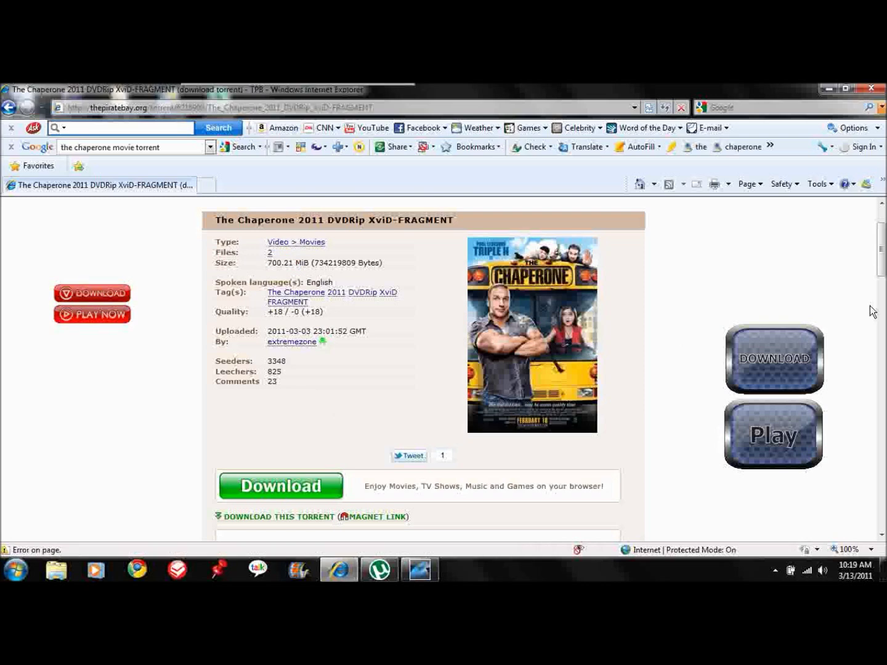
pyautogui.moveTo(882, 278); pyautogui.dragTo(883, 305)
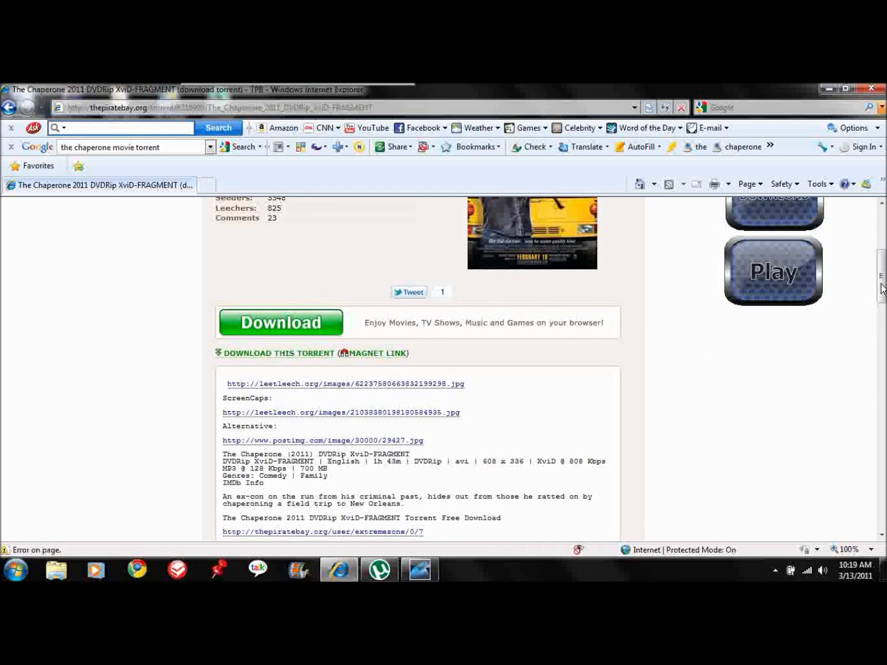
pyautogui.moveTo(884, 288); pyautogui.dragTo(885, 245)
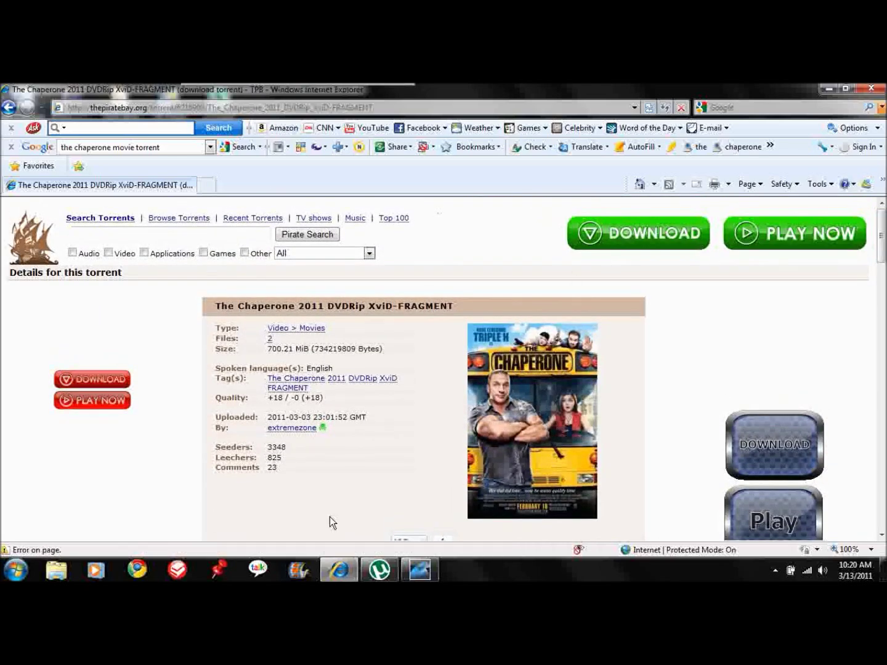
# Step: Download the torrent file for The Chaperone, allow it to open in μTorrent and add it with the default save location and files
pyautogui.scroll(-3, 329, 517)
pyautogui.click(292, 521)
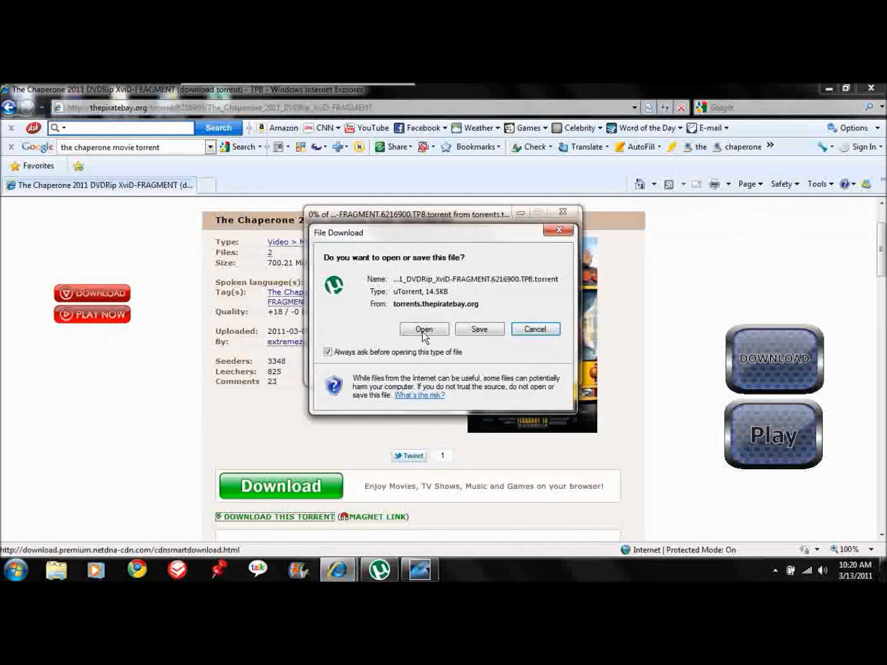
pyautogui.click(420, 328)
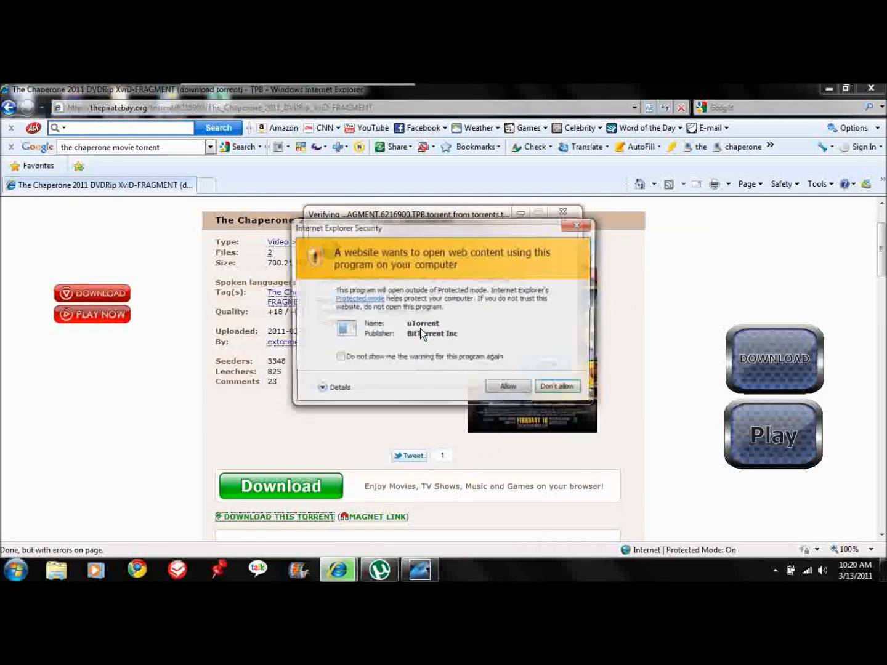
pyautogui.click(507, 388)
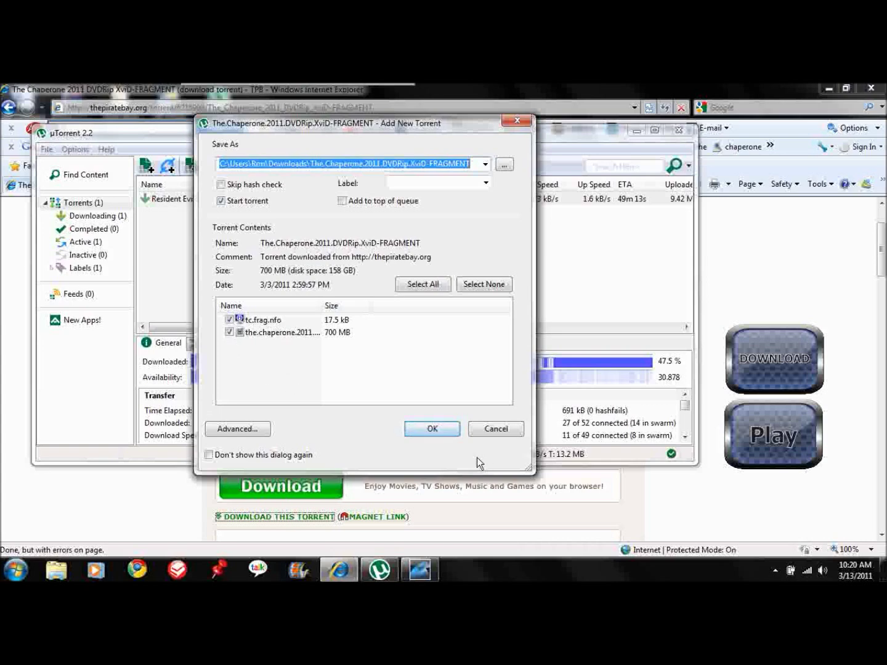
pyautogui.click(445, 434)
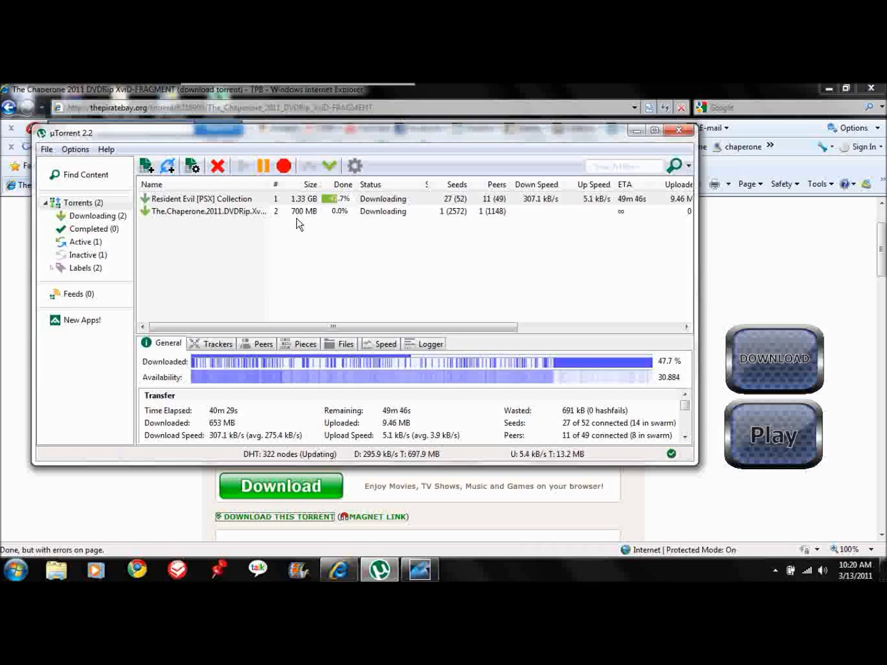
# Step: Select The Chaperone torrent in the list and stop its download
pyautogui.click(174, 213)
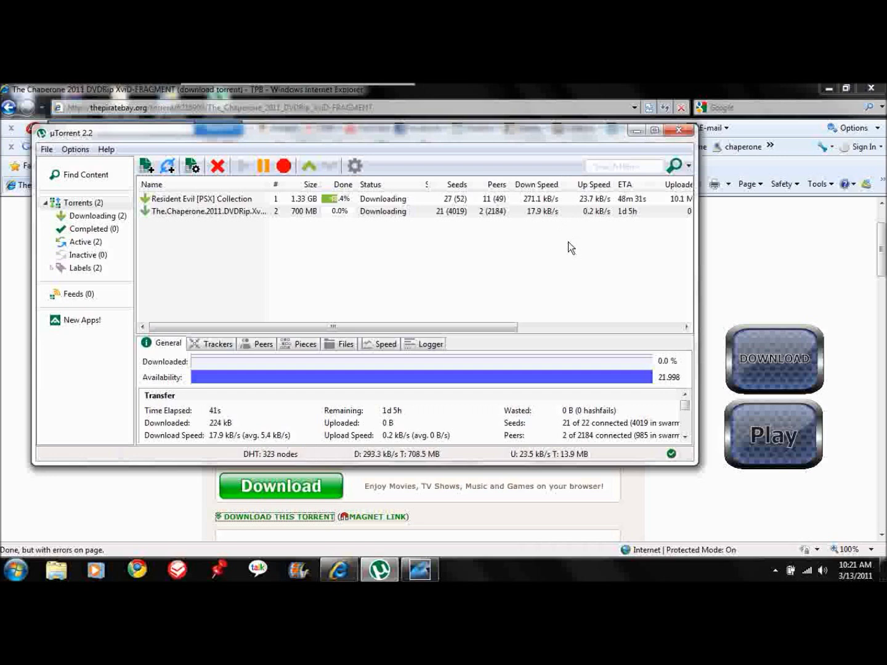
pyautogui.click(552, 211)
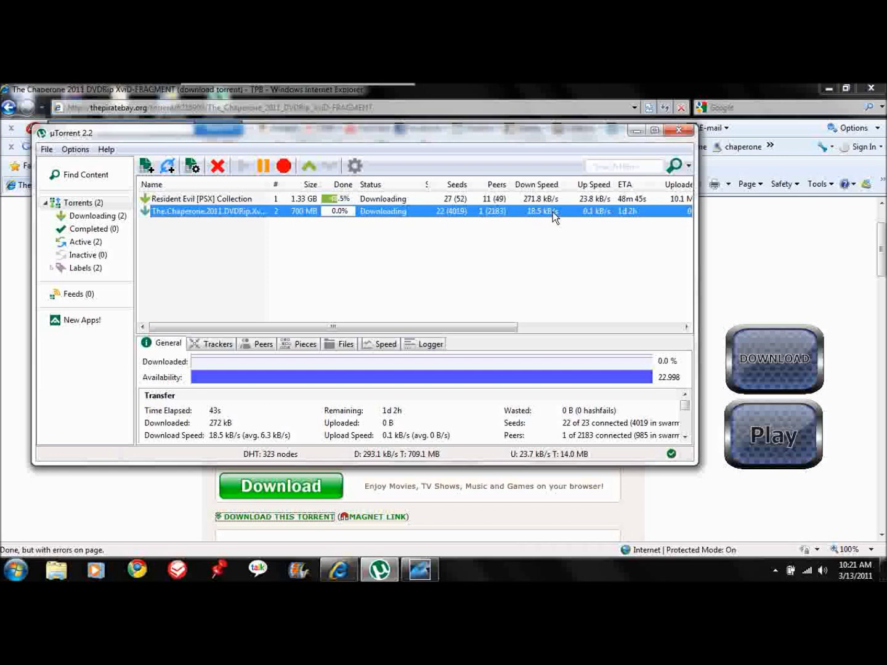
pyautogui.rightClick(552, 212)
pyautogui.click(583, 332)
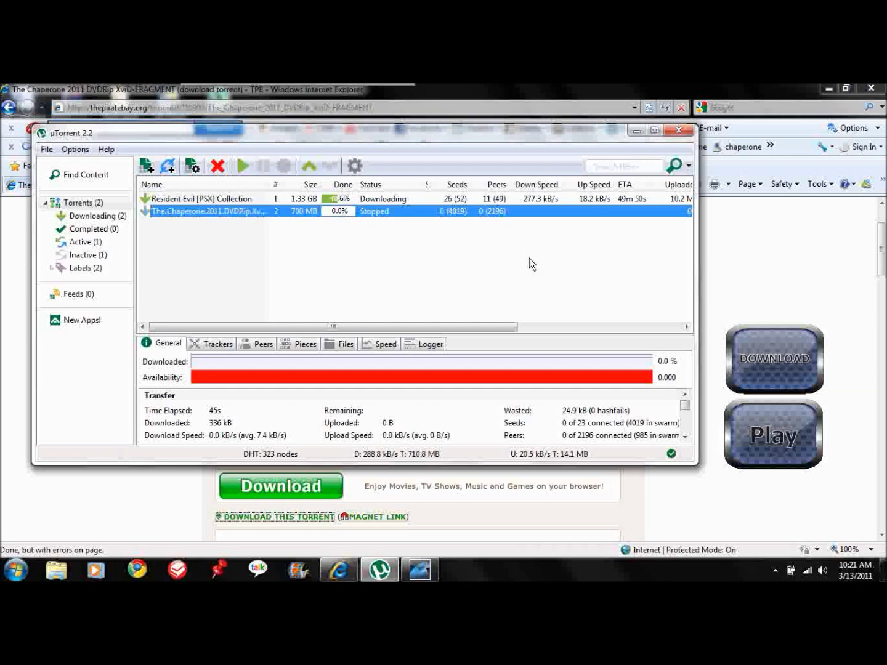
# Step: Remove the stopped Chaperone torrent, deleting both its .torrent file and its data
pyautogui.rightClick(493, 213)
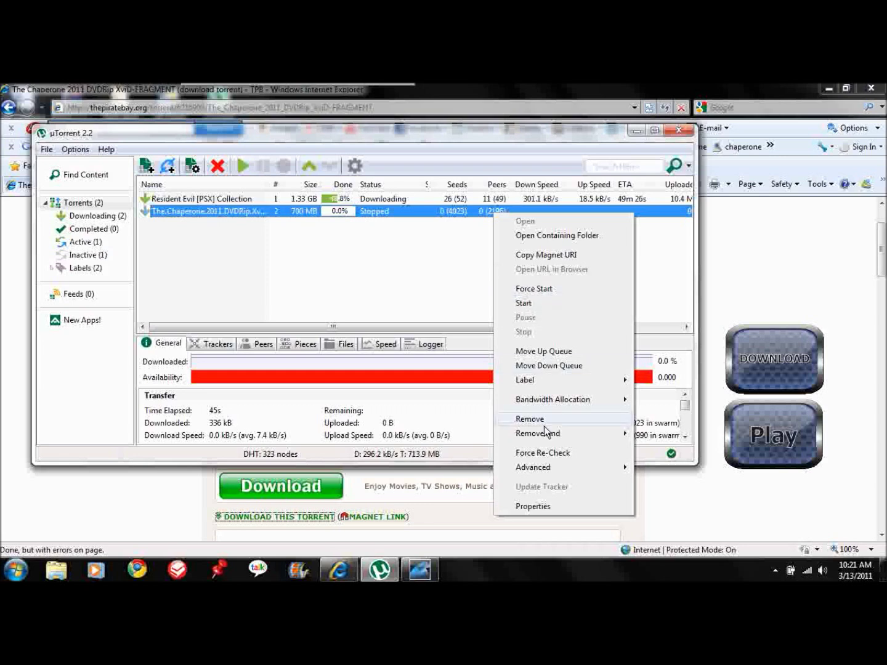
pyautogui.moveTo(545, 434)
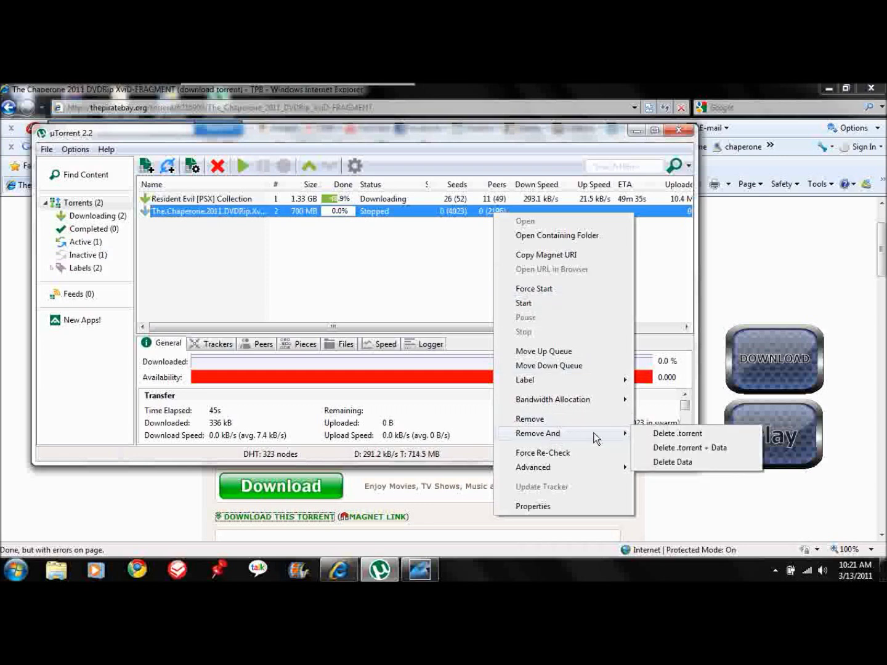
pyautogui.click(661, 448)
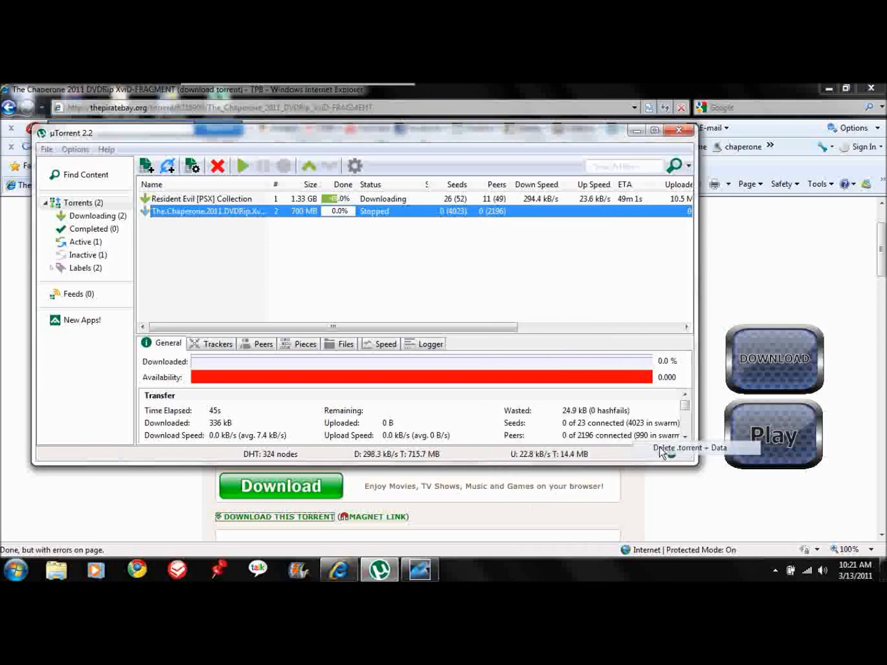
pyautogui.click(477, 335)
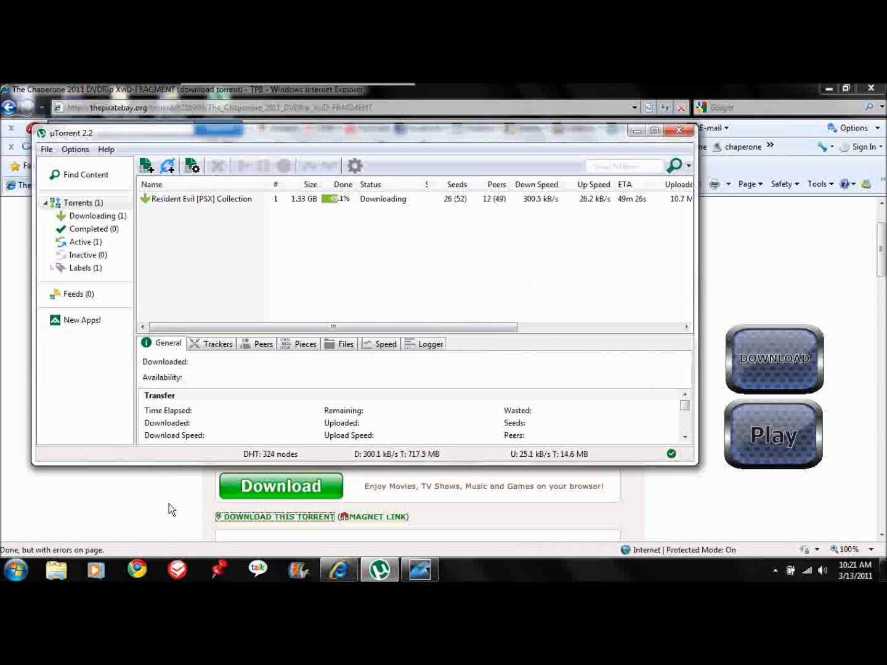
# Step: Switch to the Internet Explorer window, return to the Google results page and clear the search query
pyautogui.click(160, 522)
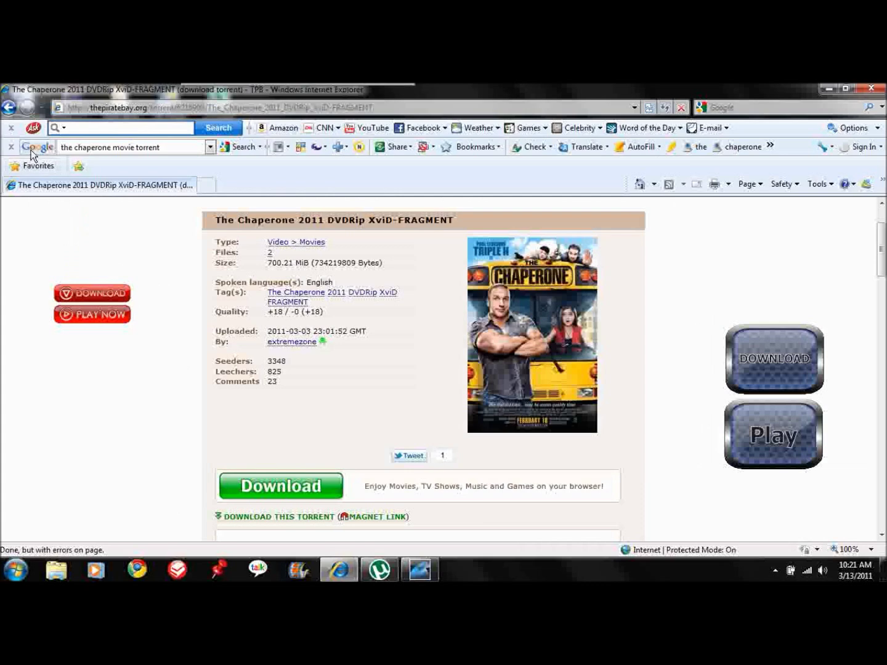
pyautogui.click(10, 110)
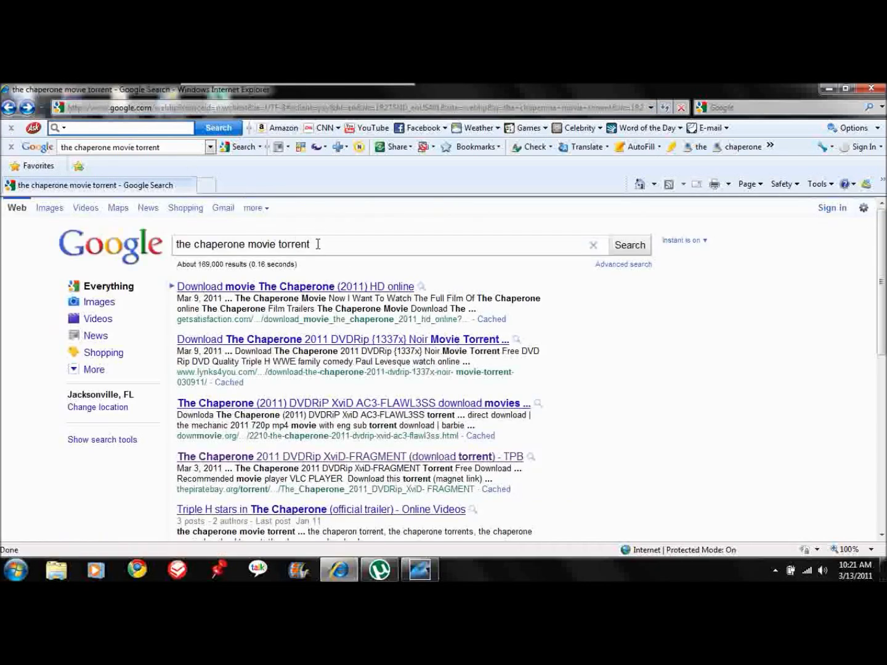
pyautogui.press('BackSpace')
pyautogui.press('BackSpace')
pyautogui.press('BackSpace')
pyautogui.press('BackSpace')
pyautogui.press('BackSpace')
pyautogui.press('BackSpace')
pyautogui.press('BackSpace')
pyautogui.press('BackSpace')
pyautogui.press('BackSpace')
pyautogui.press('BackSpace')
pyautogui.press('BackSpace')
pyautogui.press('BackSpace')
pyautogui.press('BackSpace')
pyautogui.press('BackSpace')
pyautogui.press('BackSpace')
pyautogui.press('BackSpace')
pyautogui.press('BackSpace')
pyautogui.press('BackSpace')
pyautogui.press('BackSpace')
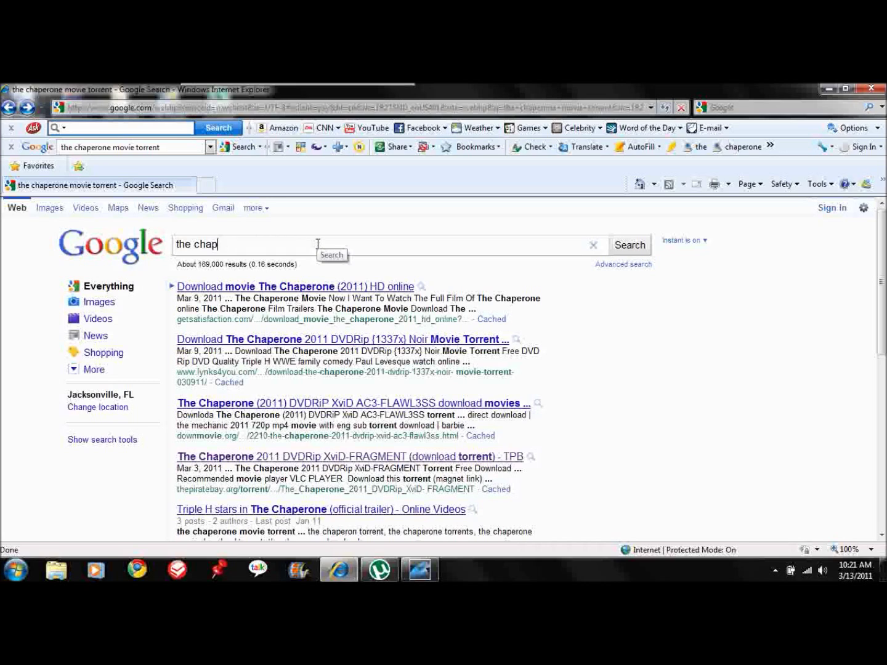
pyautogui.press('BackSpace')
pyautogui.press('BackSpace')
pyautogui.press('BackSpace')
pyautogui.press('BackSpace')
pyautogui.press('BackSpace')
pyautogui.press('BackSpace')
pyautogui.press('BackSpace')
pyautogui.press('BackSpace')
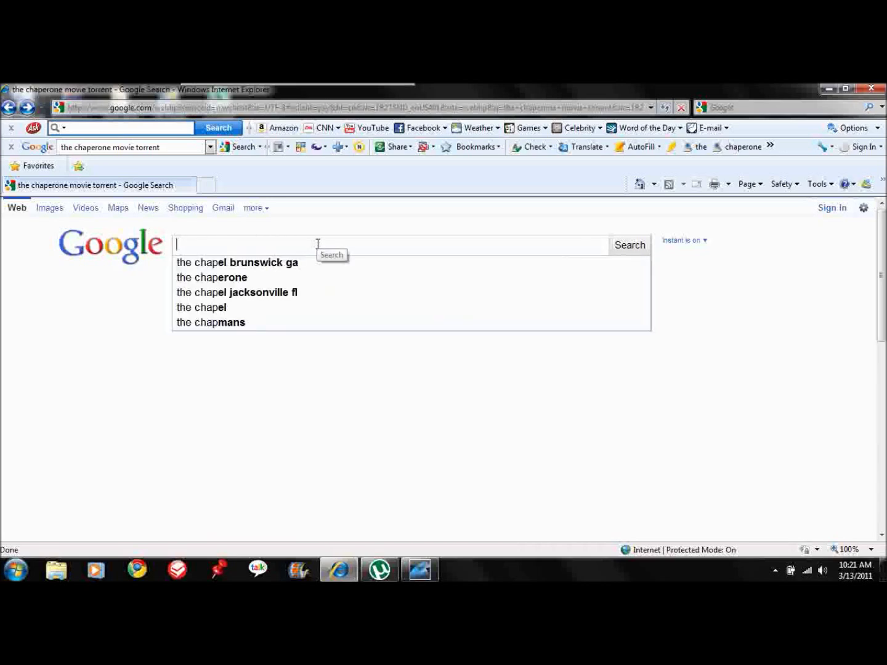
# Step: Search Google for "eminem the recovery torrent"
pyautogui.write('em')
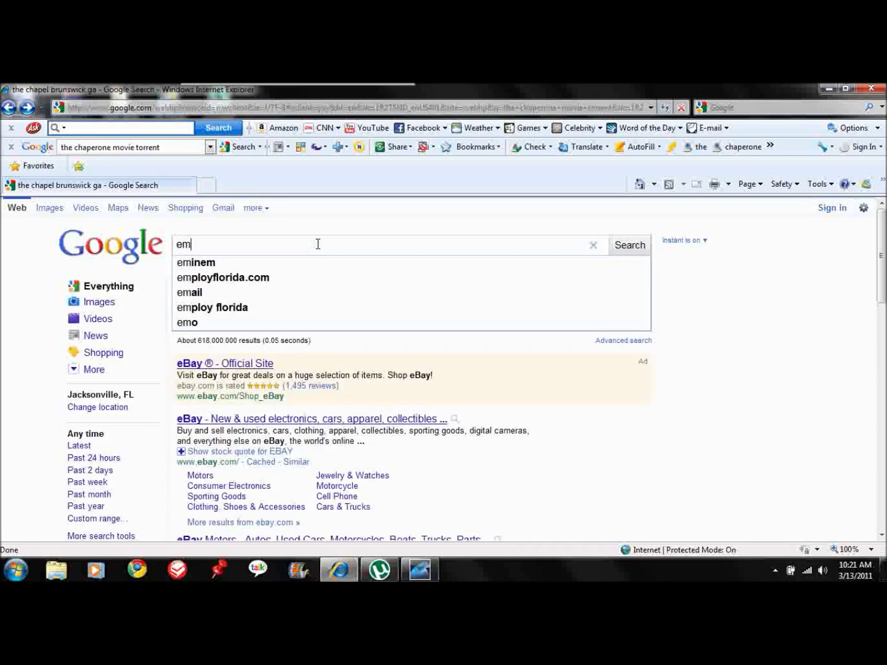
pyautogui.write('e')
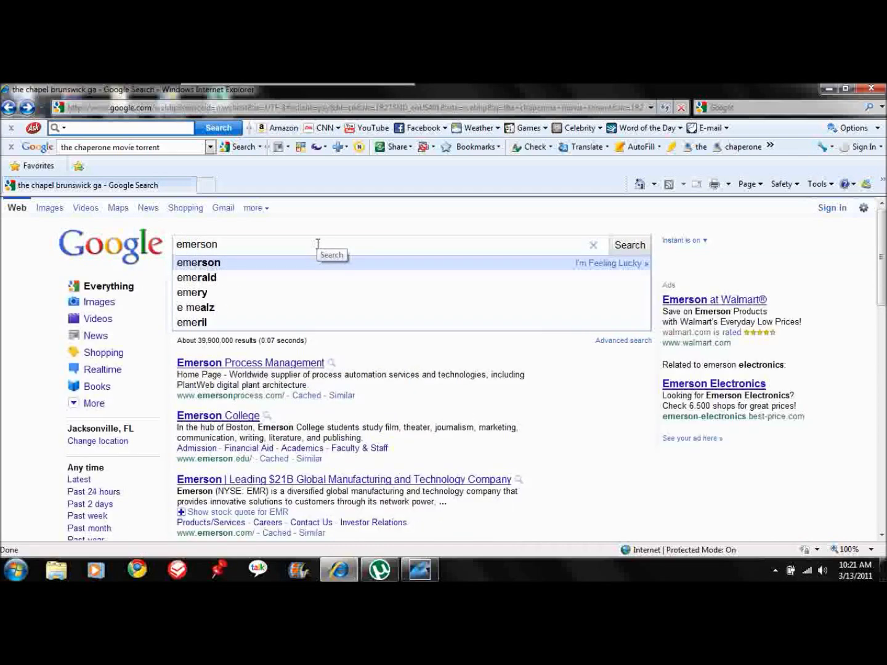
pyautogui.press('BackSpace')
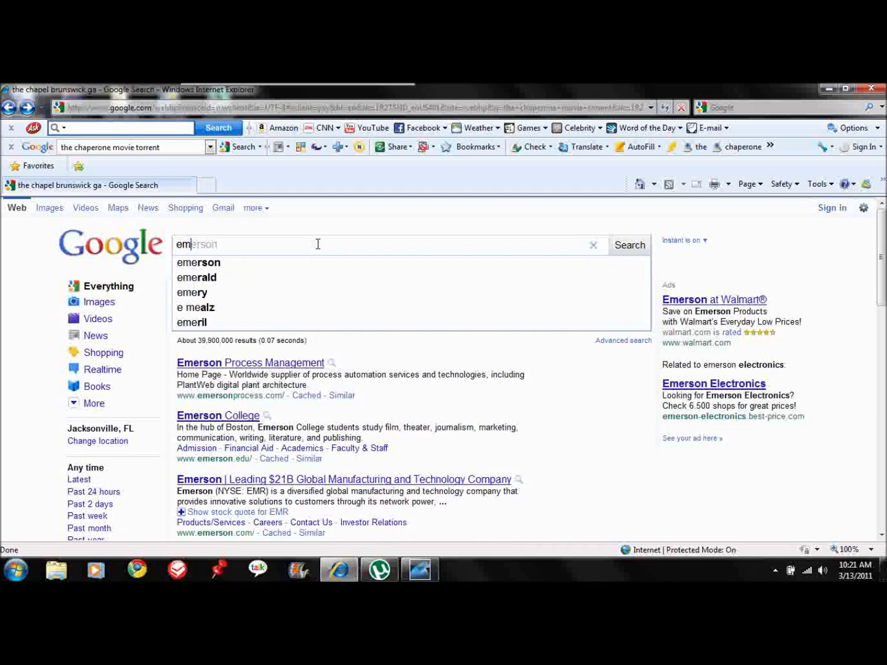
pyautogui.press('Down')
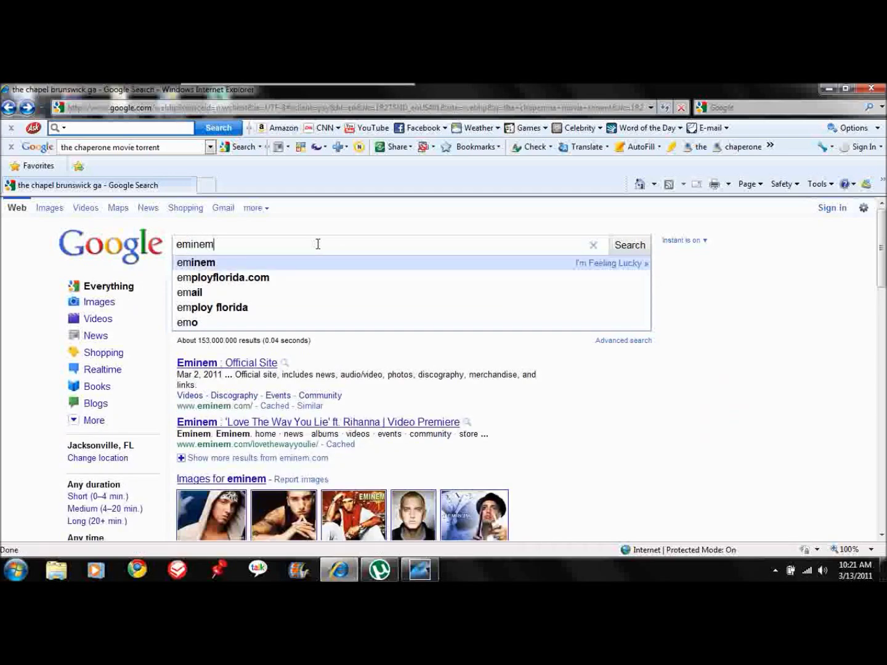
pyautogui.write('the')
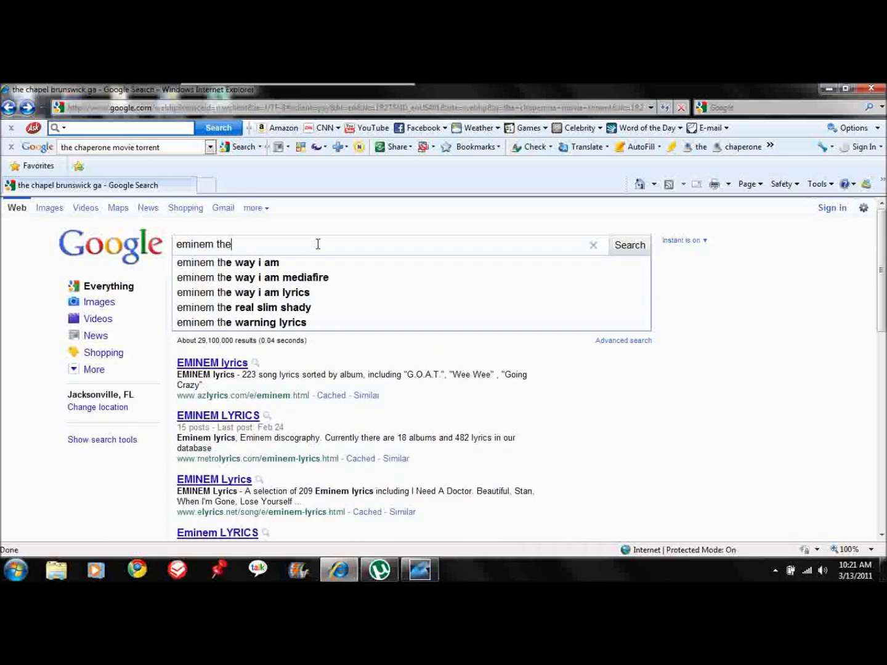
pyautogui.write(' rec')
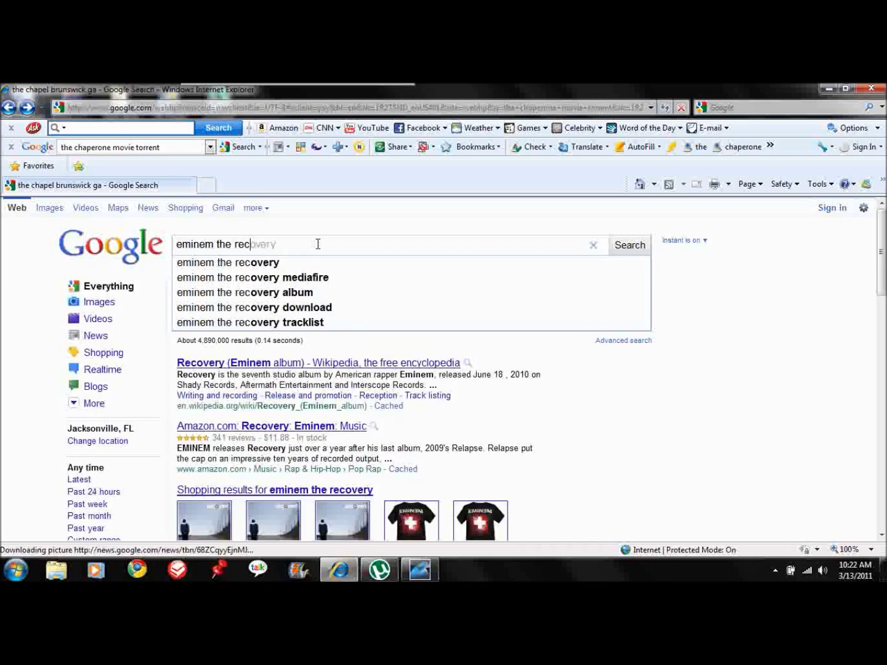
pyautogui.press('Down')
pyautogui.write('traen')
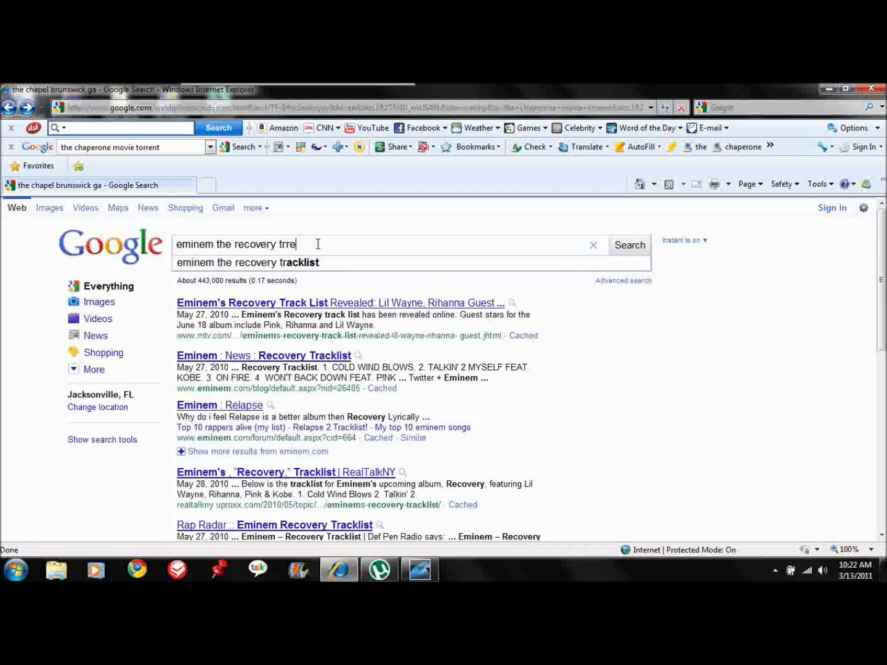
pyautogui.press('BackSpace')
pyautogui.press('BackSpace')
pyautogui.press('BackSpace')
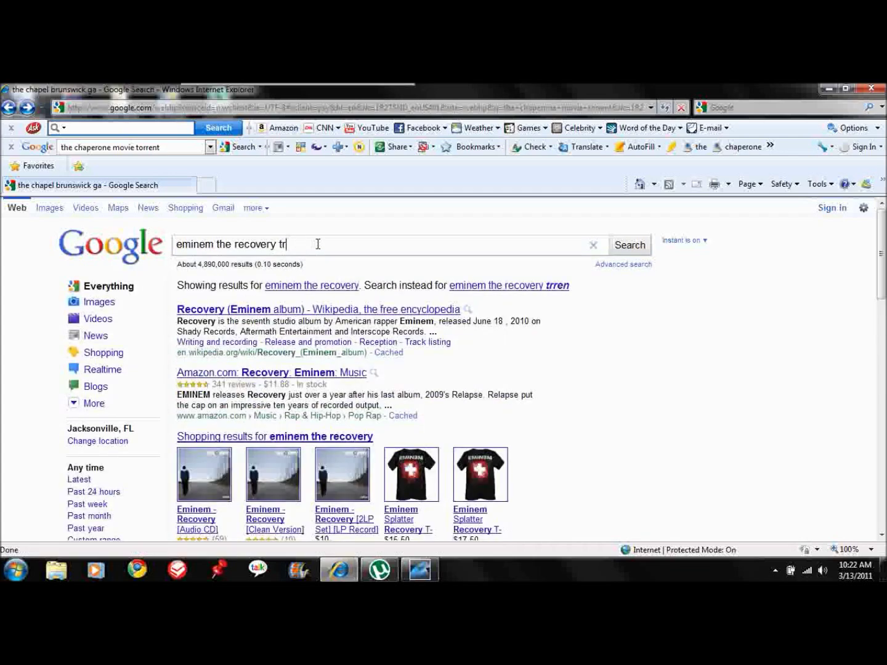
pyautogui.press('BackSpace')
pyautogui.write('rrent')
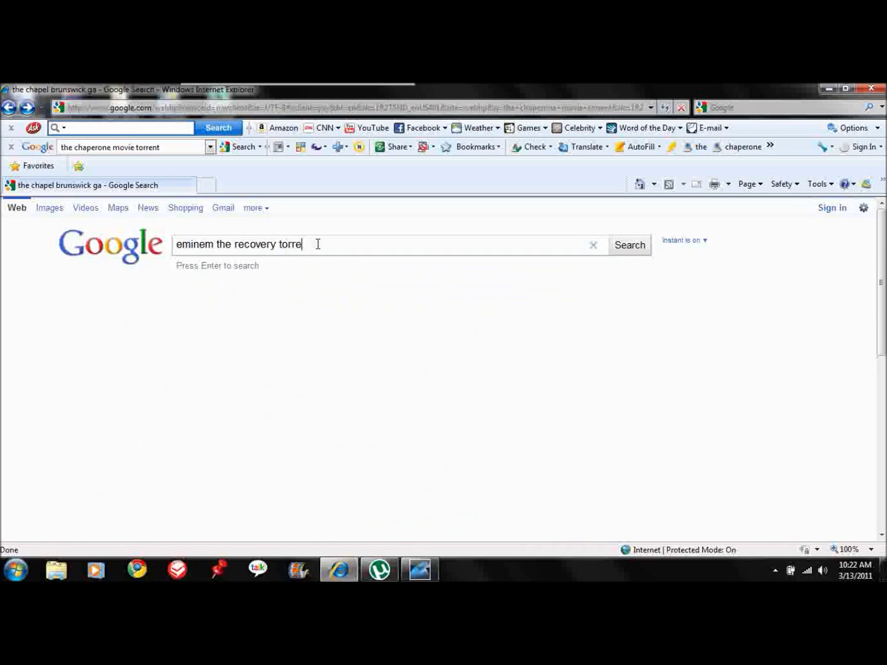
pyautogui.click(631, 246)
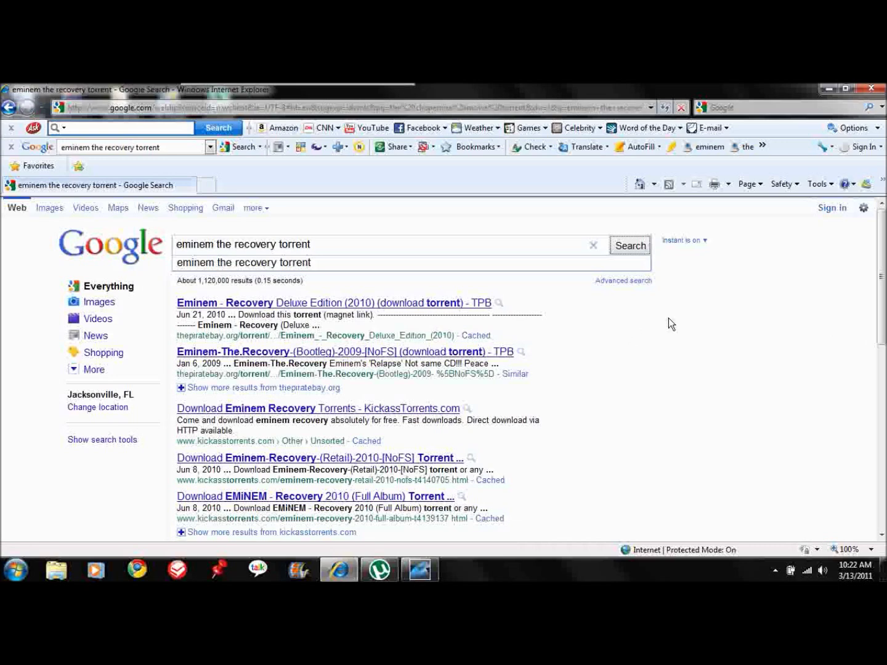
# Step: Look through the search results for sites offering the album's torrent
pyautogui.scroll(-1, 472, 312)
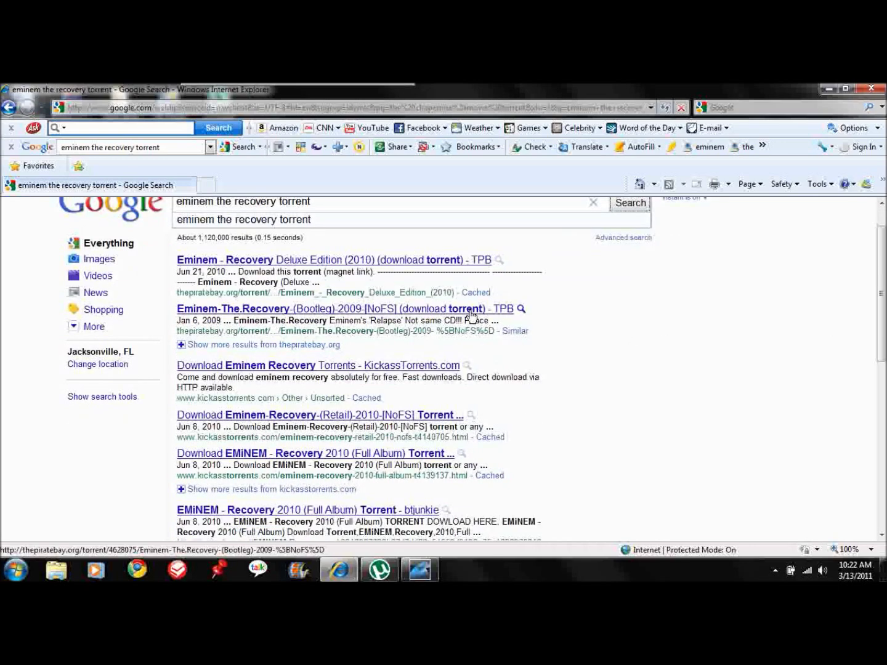
pyautogui.scroll(-2, 471, 315)
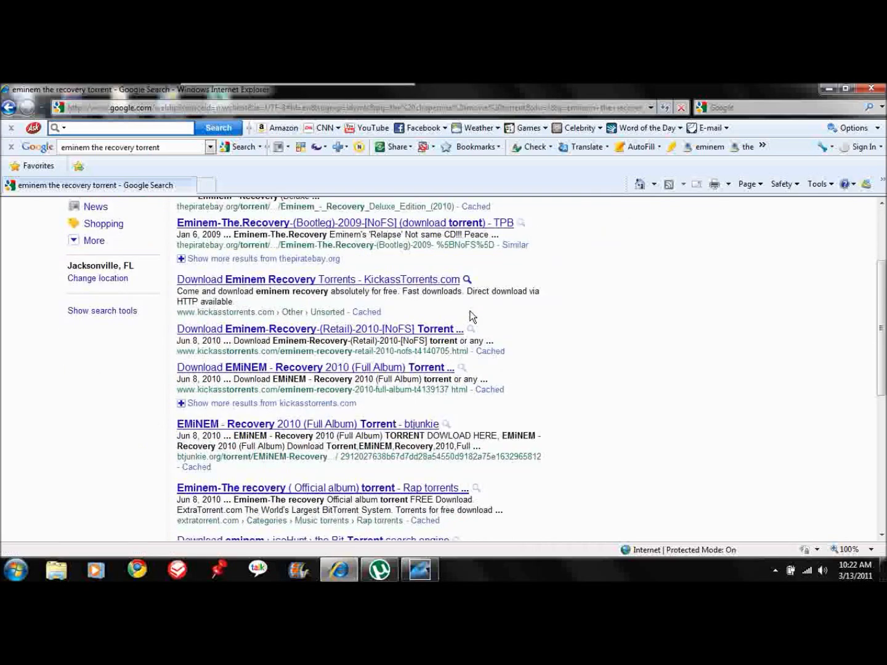
pyautogui.scroll(-2, 471, 315)
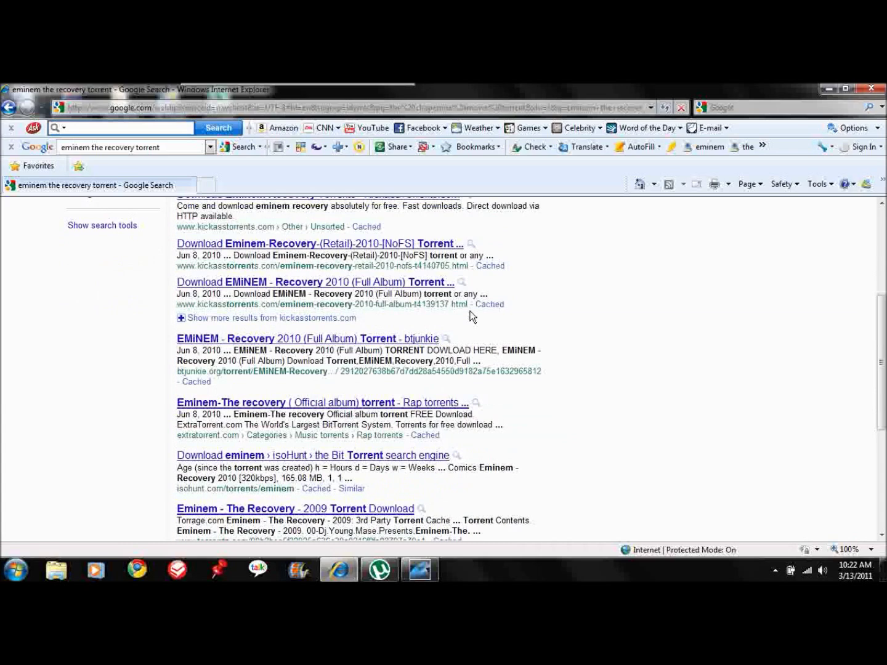
pyautogui.scroll(-1, 471, 316)
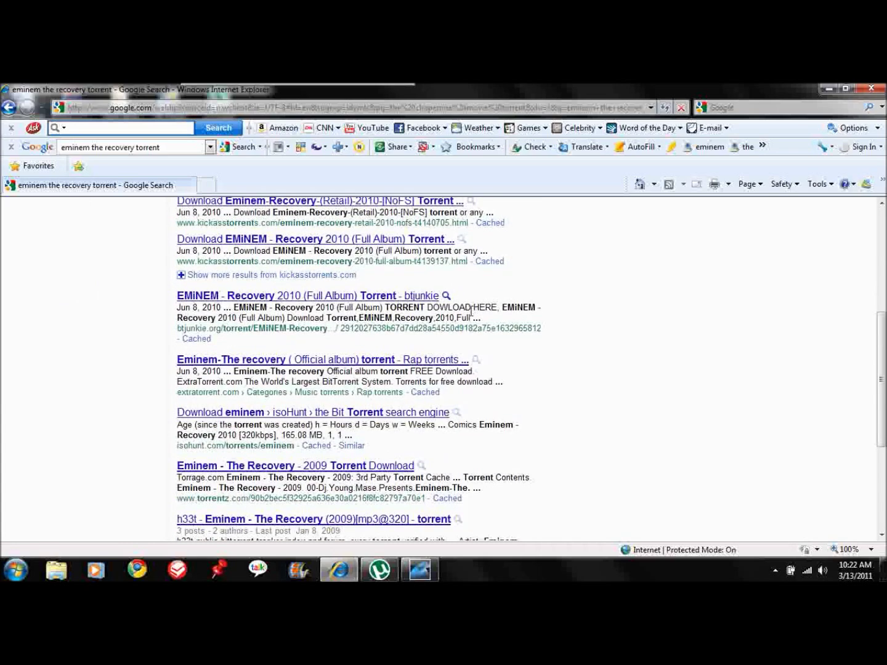
pyautogui.scroll(-1, 471, 316)
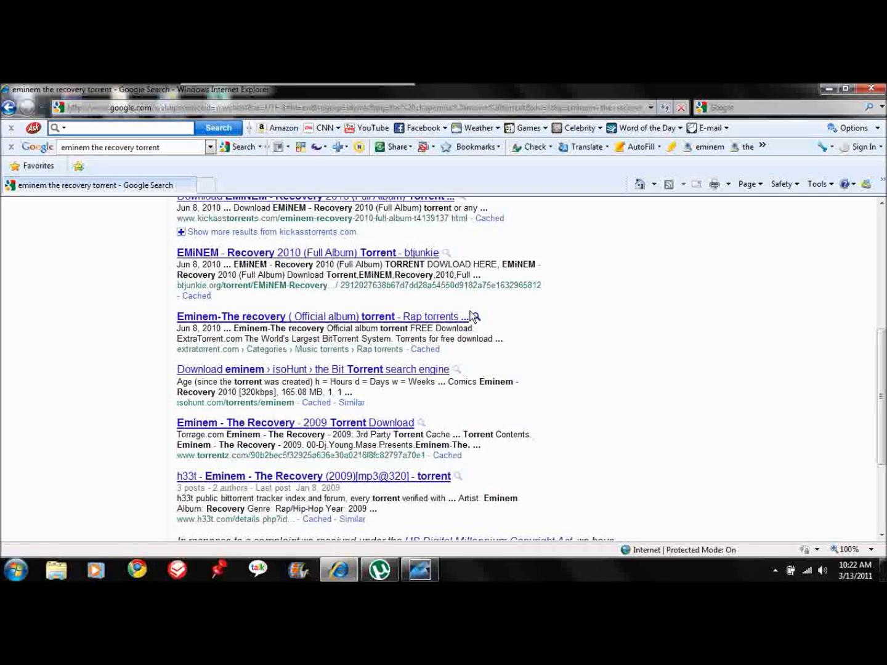
pyautogui.scroll(7, 471, 316)
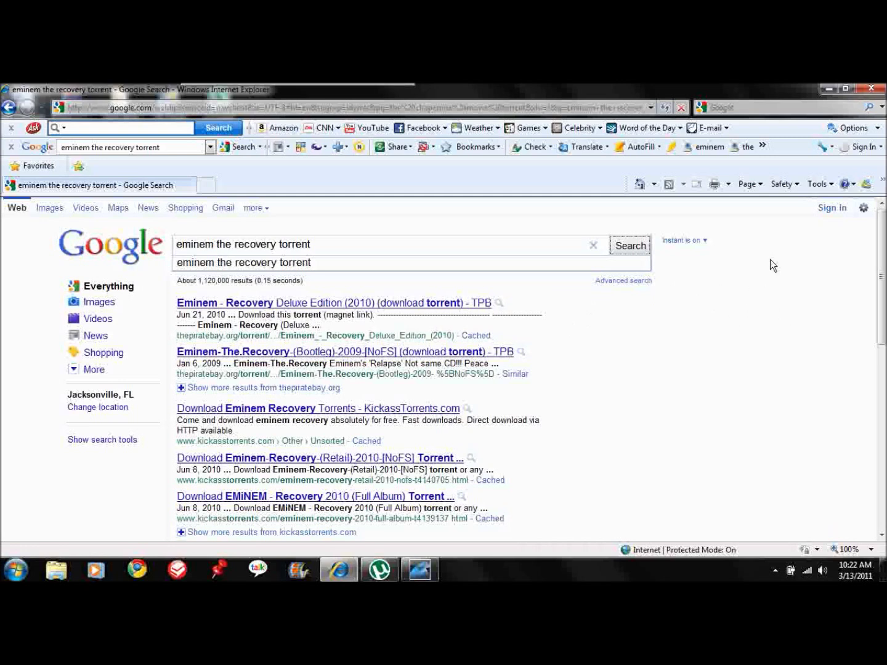
# Step: Close the Internet Explorer window and minimize the μTorrent window
pyautogui.click(873, 89)
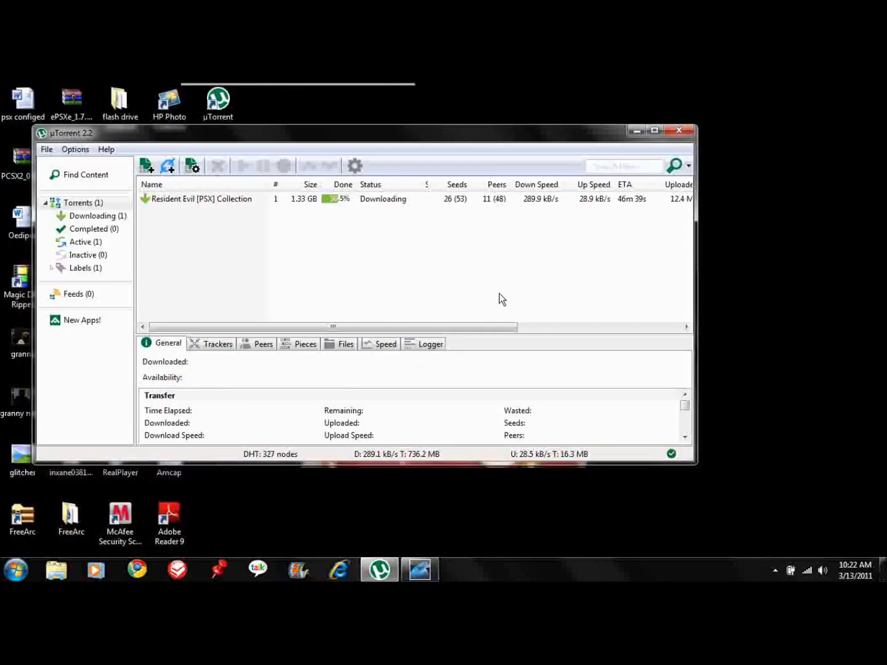
pyautogui.click(635, 131)
pyautogui.click(419, 570)
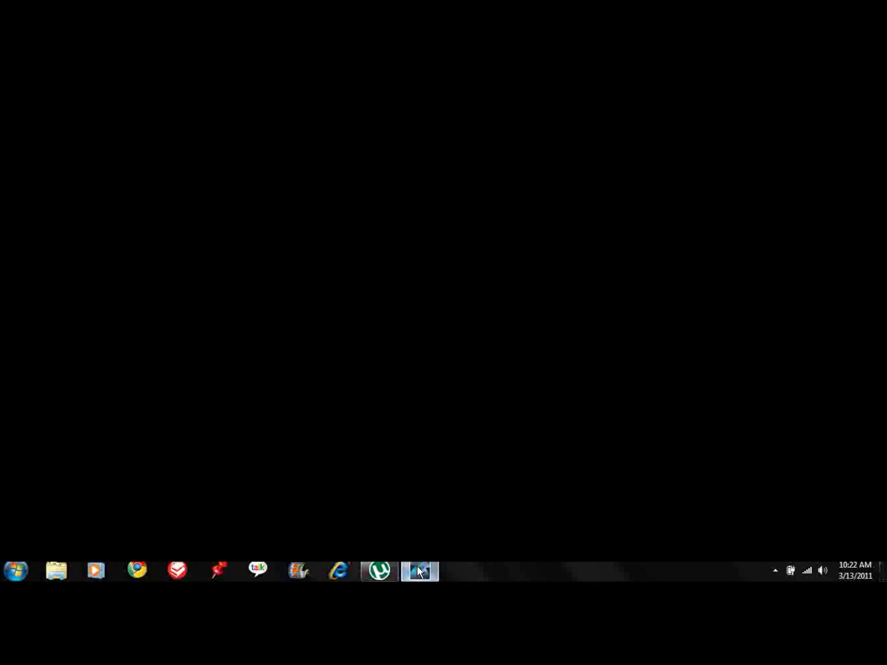